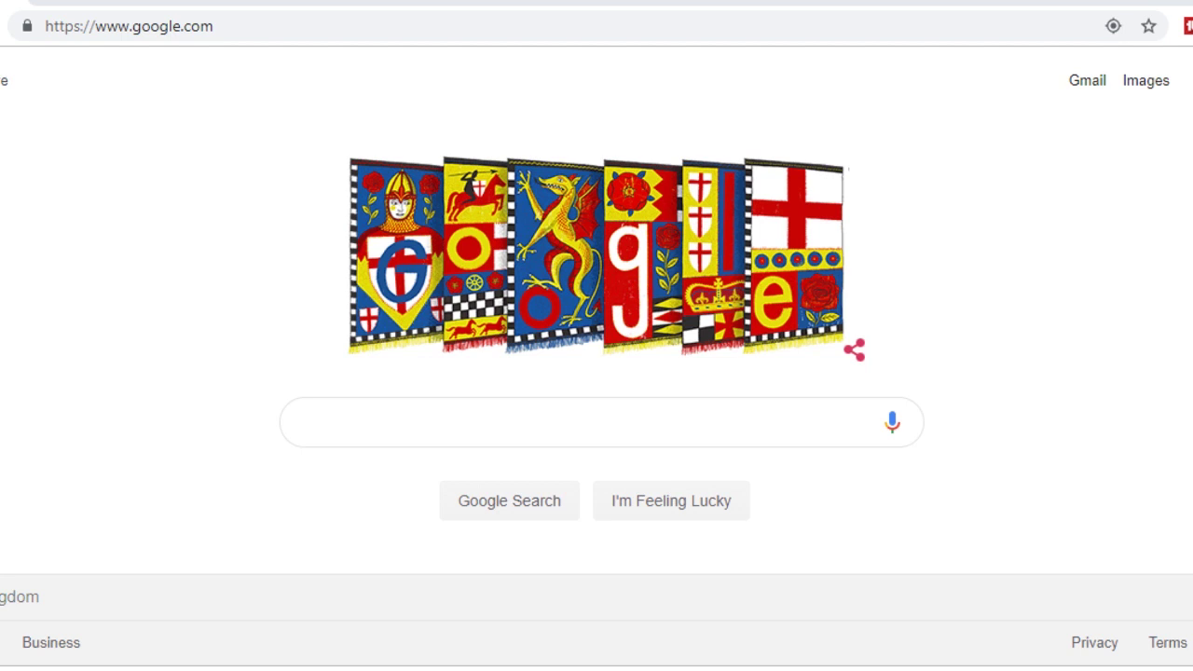
# Step: Run a Google search for PROMODS
pyautogui.click(528, 410)
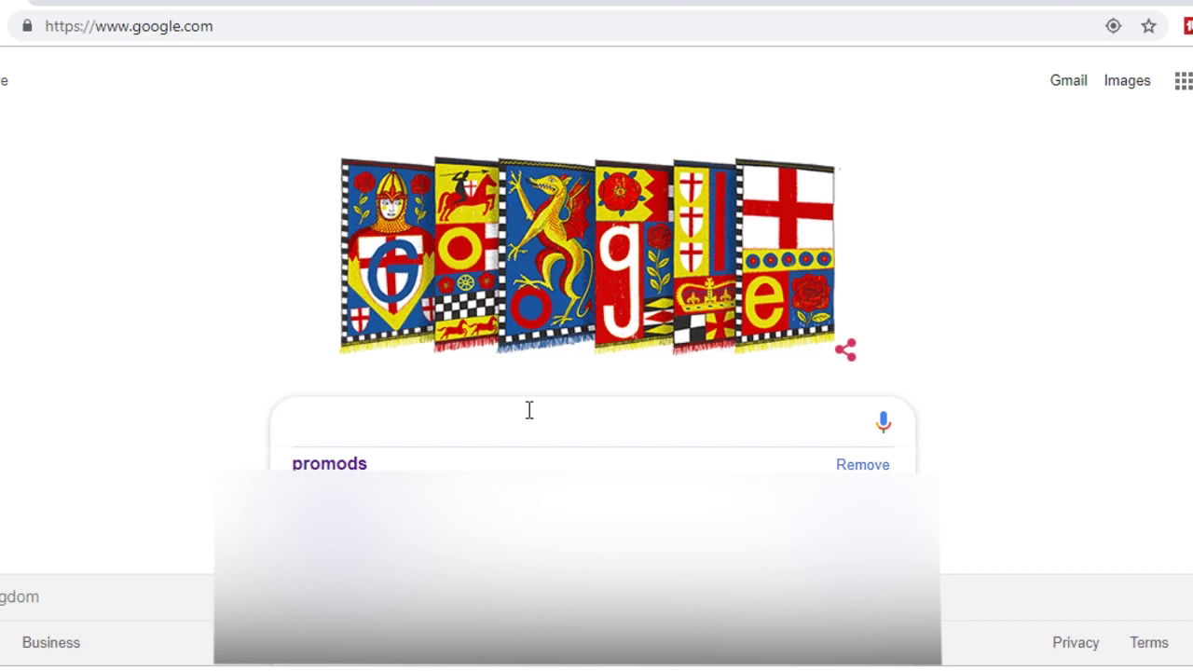
pyautogui.write('PR')
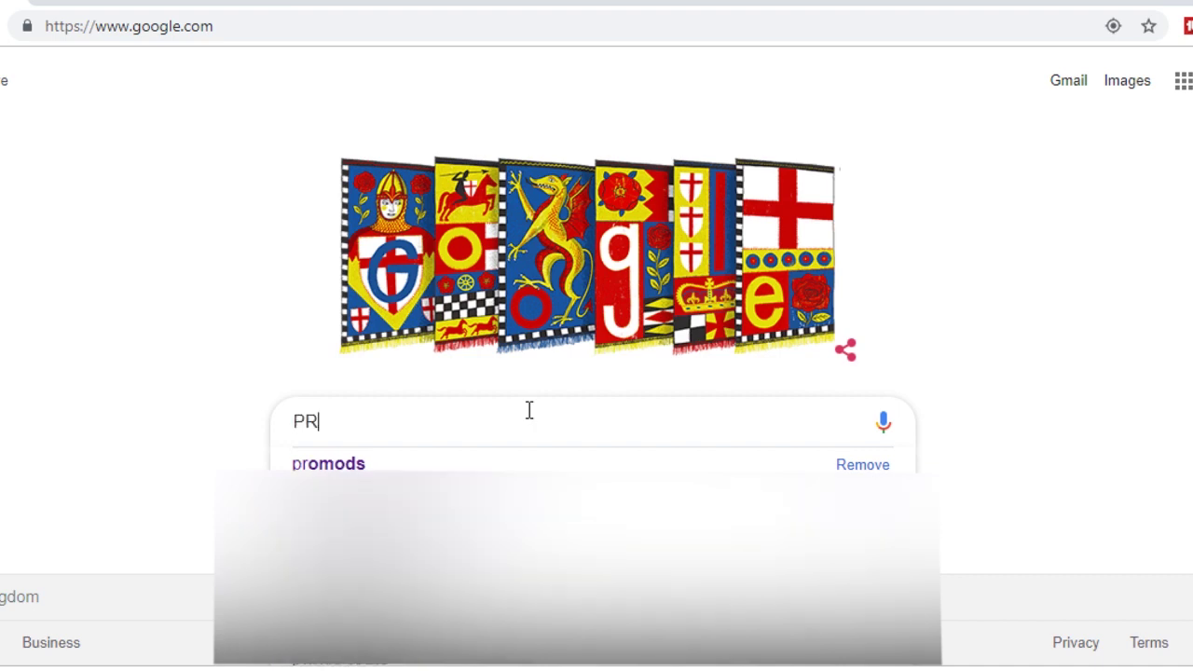
pyautogui.write('OMODS')
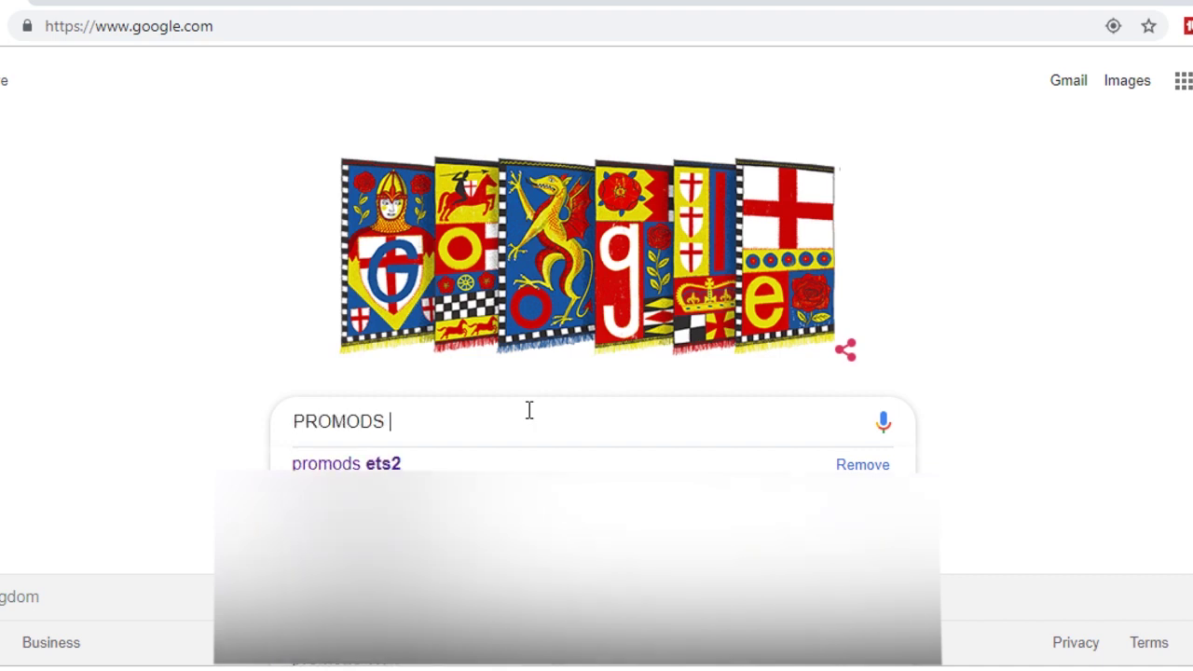
pyautogui.press('Return')
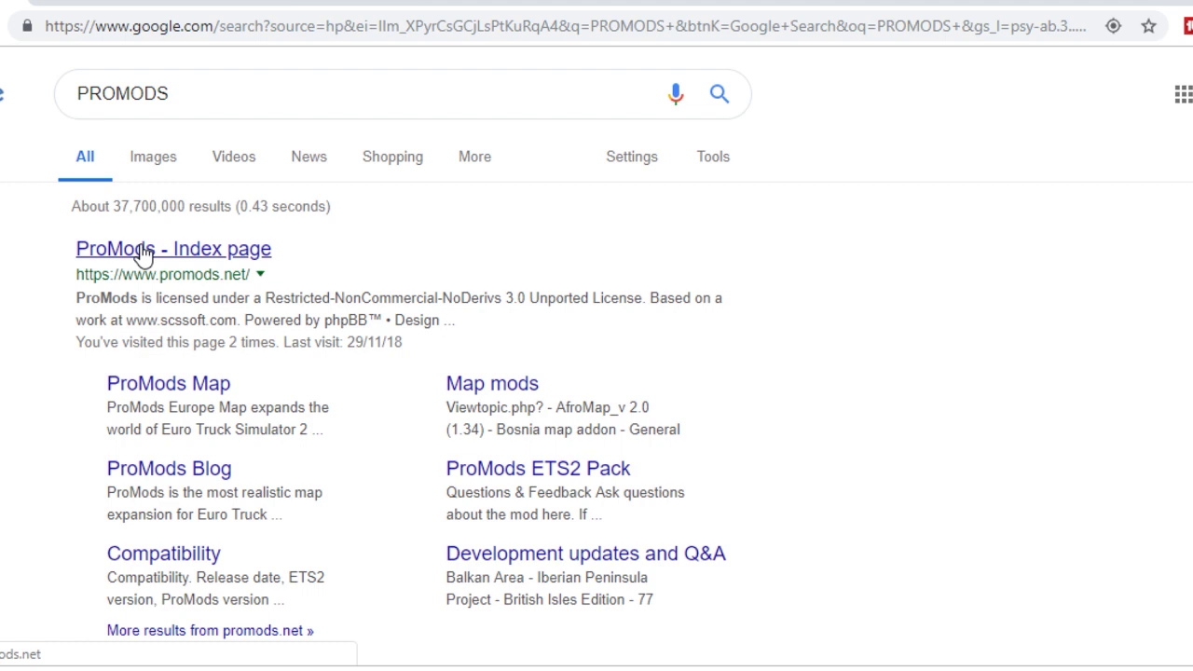
# Step: Open the ProMods - Index result and go to the site's Download page
pyautogui.click(142, 251)
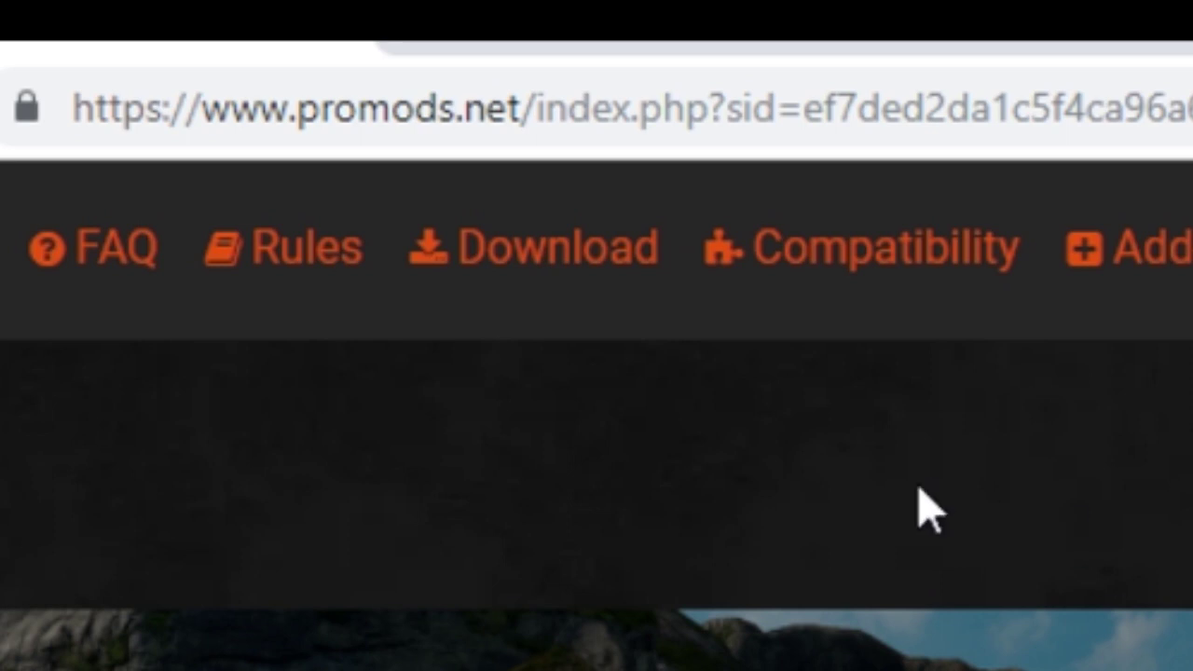
pyautogui.click(526, 257)
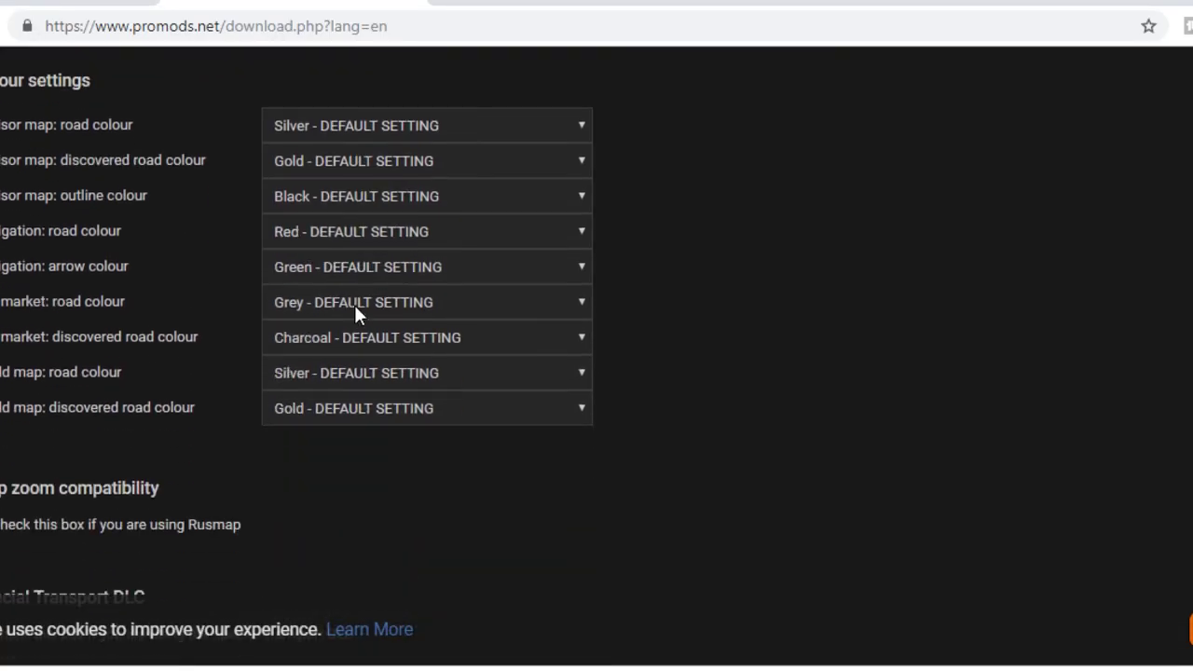
pyautogui.scroll(-3, 354, 307)
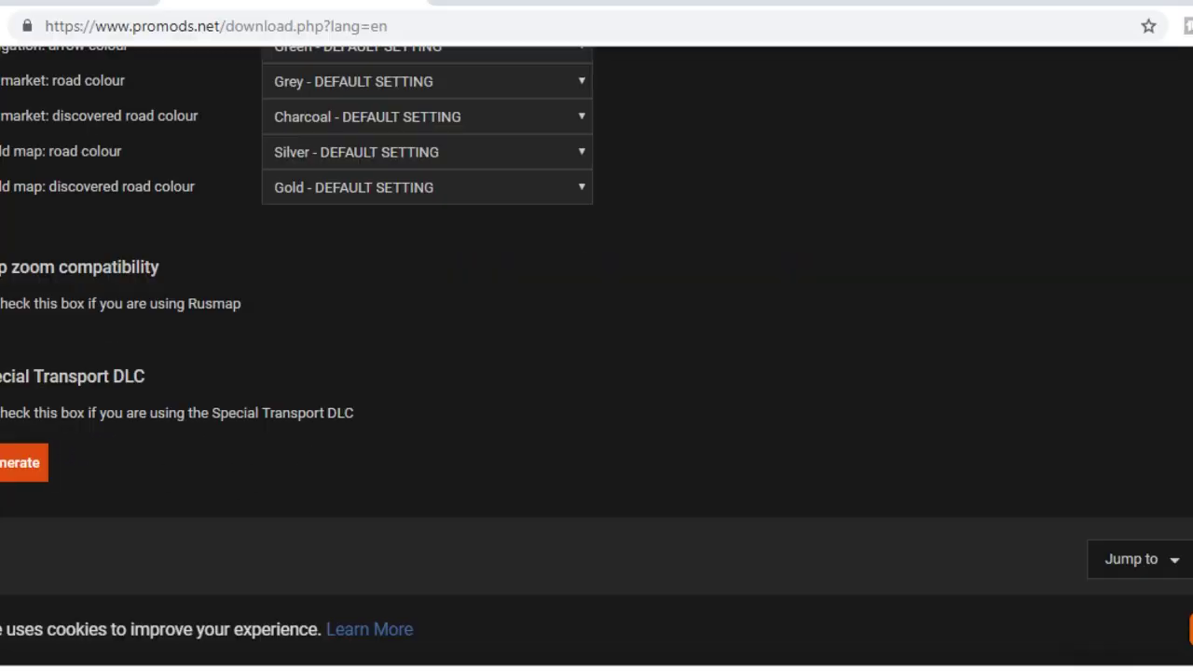
# Step: Generate the def file with default colours and show promods-def-v240.scs in its folder
pyautogui.click(111, 663)
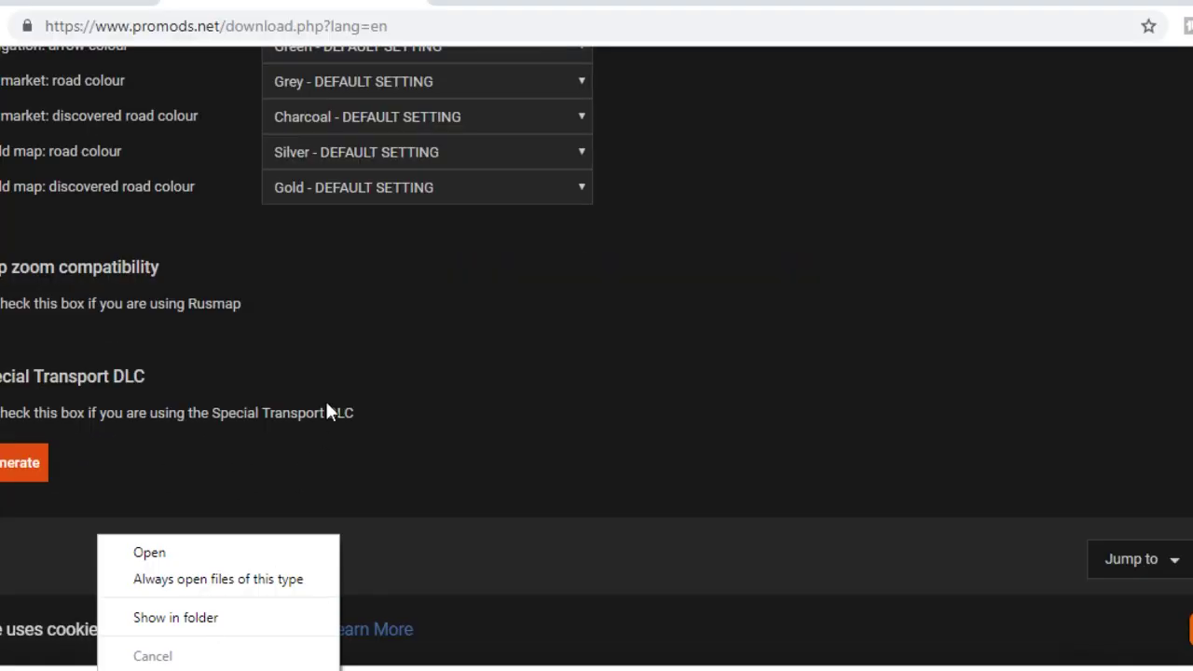
pyautogui.click(187, 611)
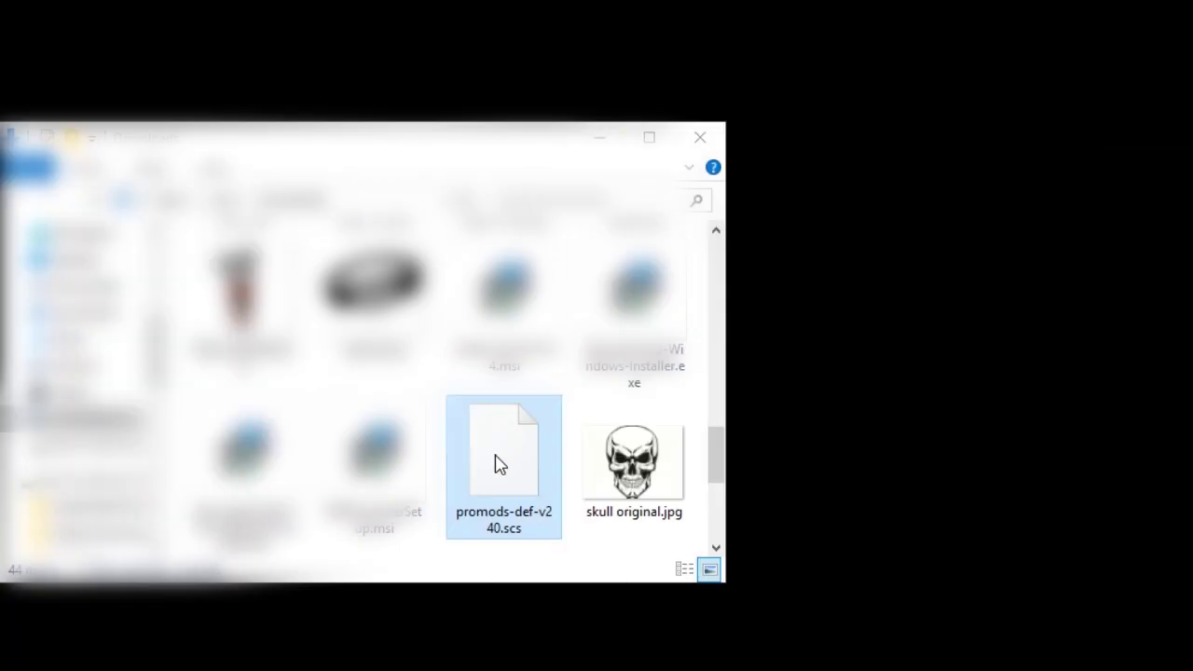
# Step: Drag promods-def-v240.scs from the Downloads window onto the desktop
pyautogui.moveTo(494, 463); pyautogui.dragTo(1006, 321)
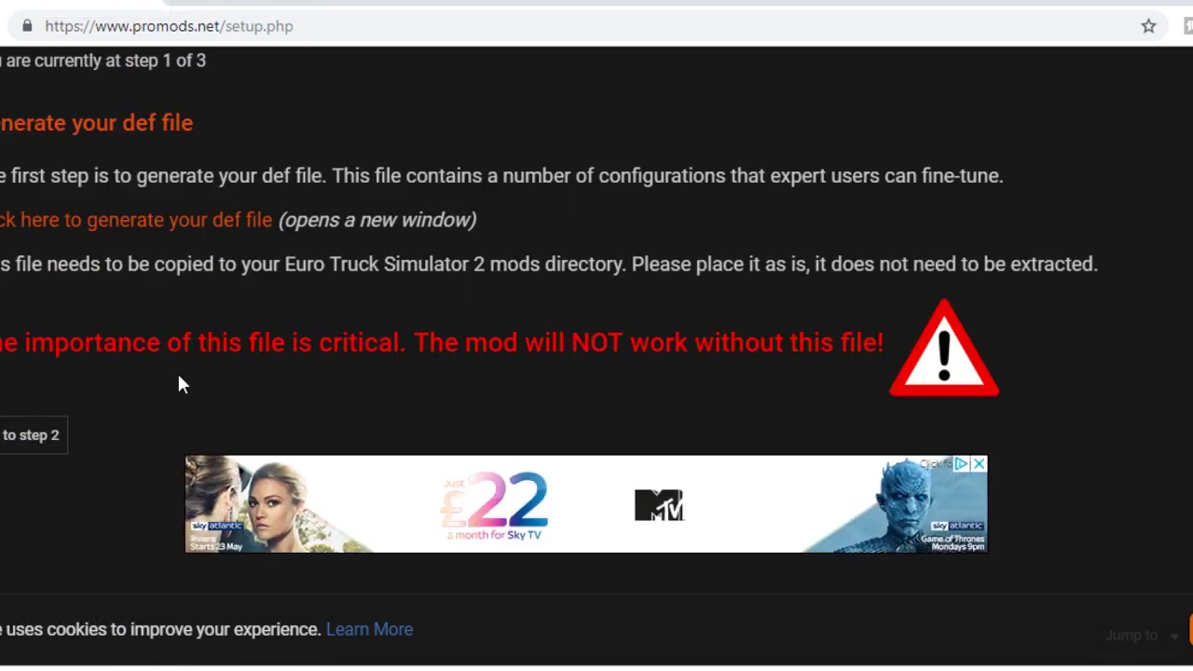
# Step: Continue to step 2 and buy and download the ProMods v2.40 archive from PayLoadz
pyautogui.click(17, 449)
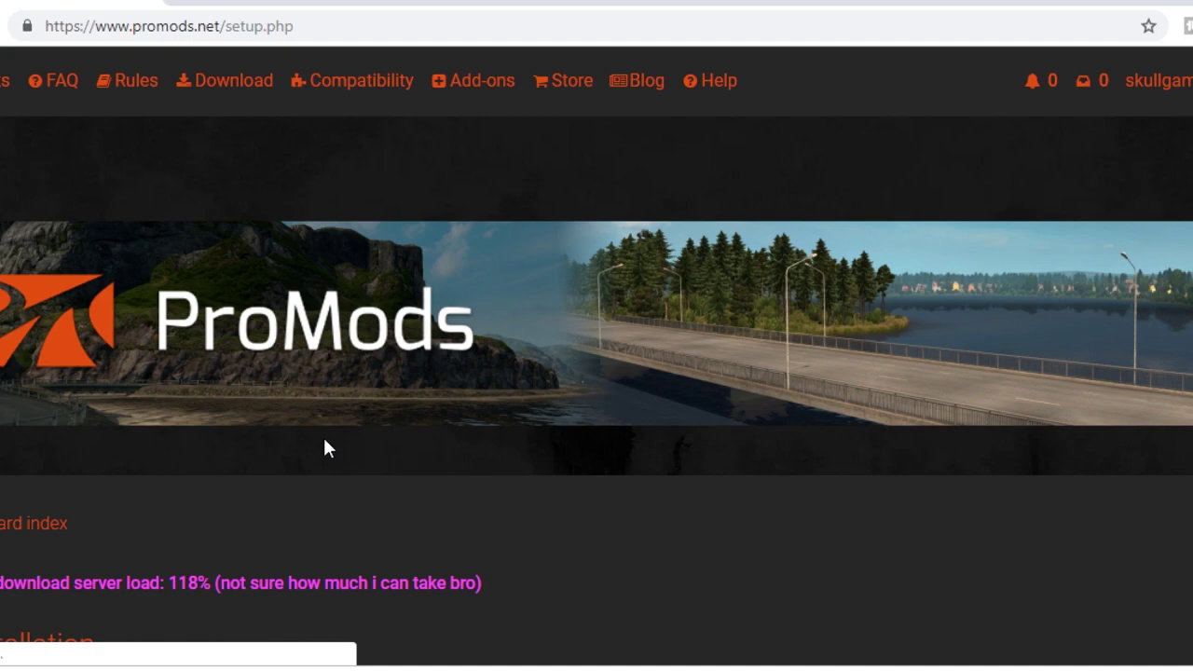
pyautogui.scroll(-5, 321, 447)
pyautogui.scroll(-5, 321, 447)
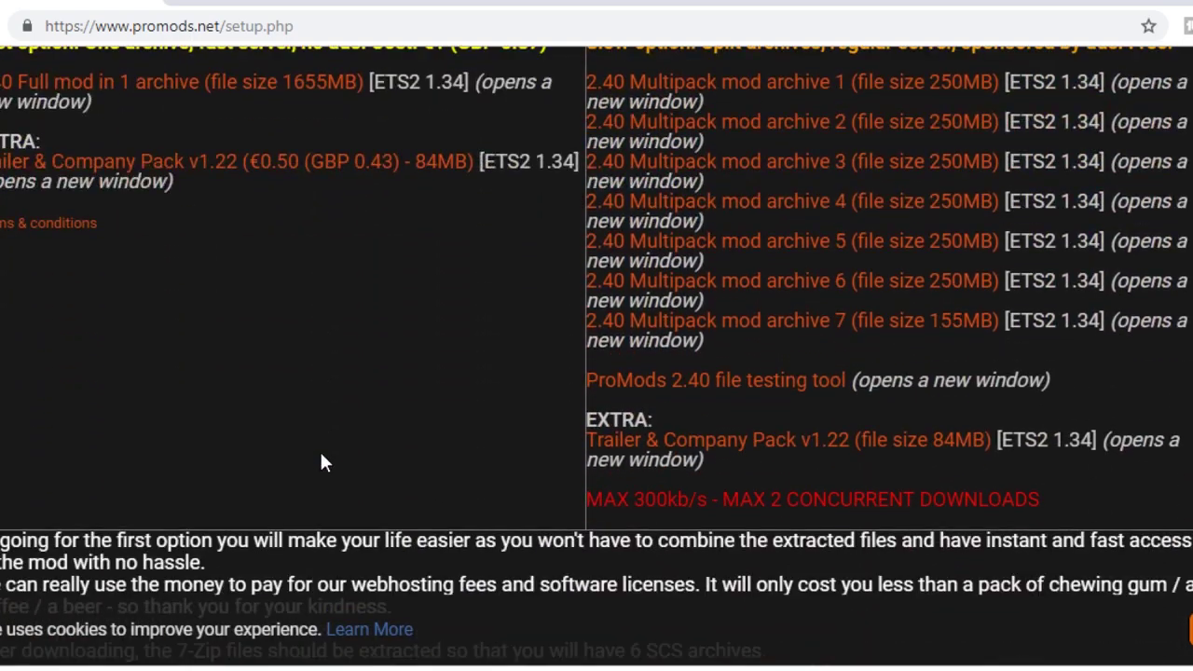
pyautogui.scroll(3, 319, 449)
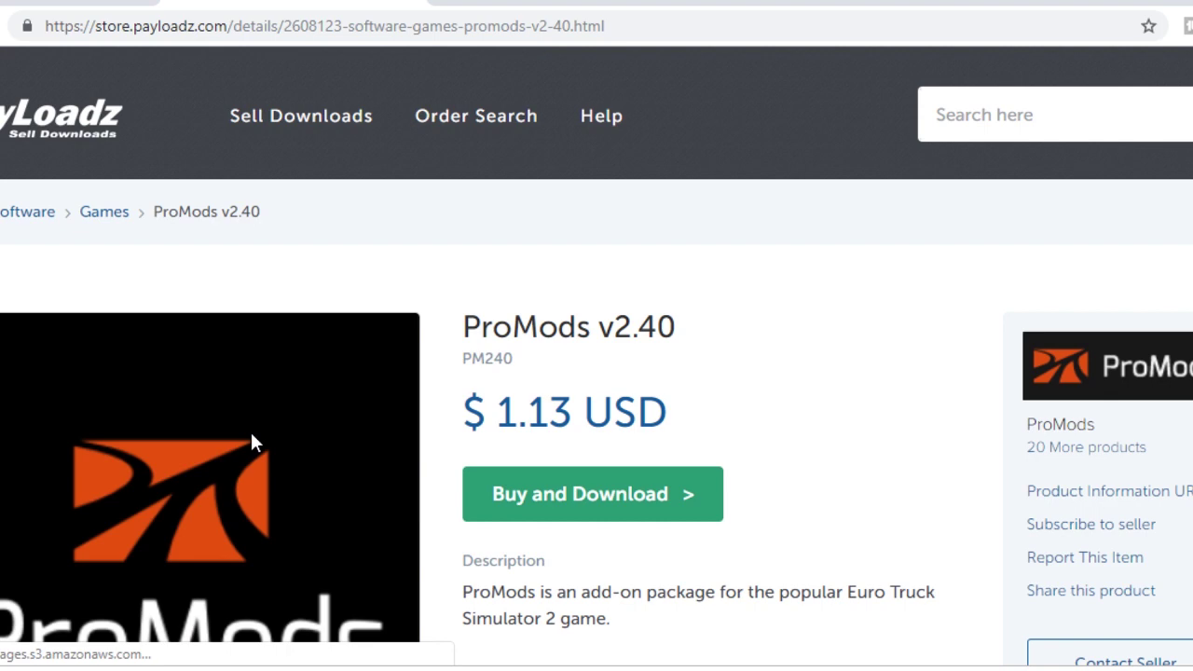
pyautogui.scroll(-2, 522, 352)
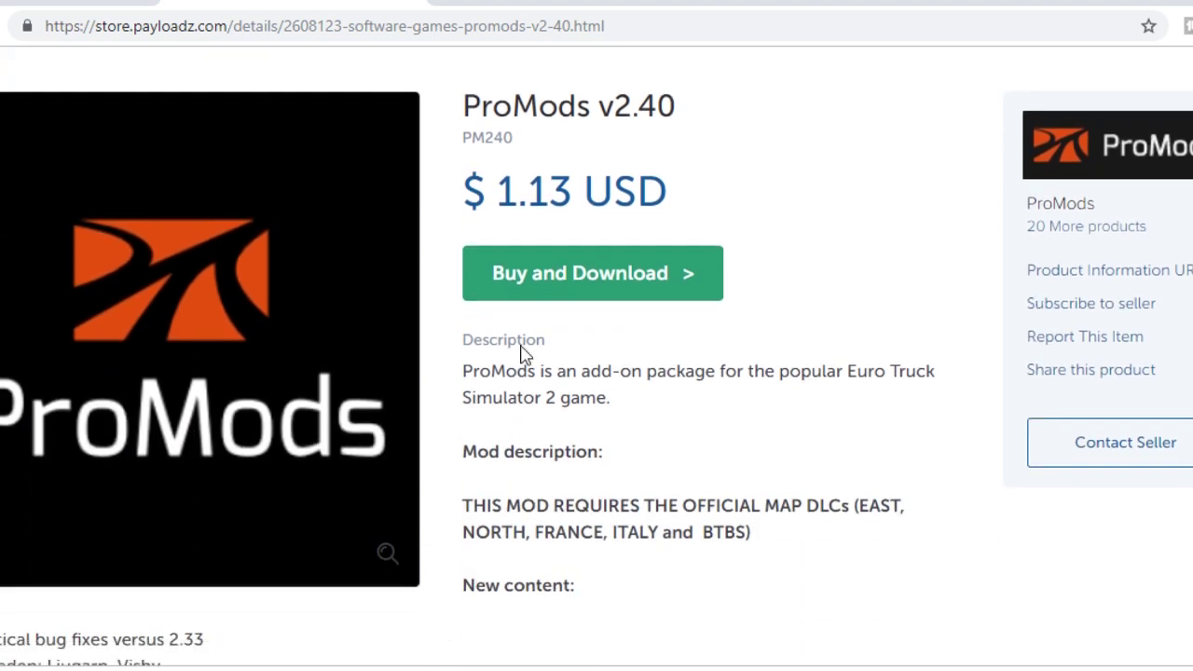
pyautogui.click(553, 289)
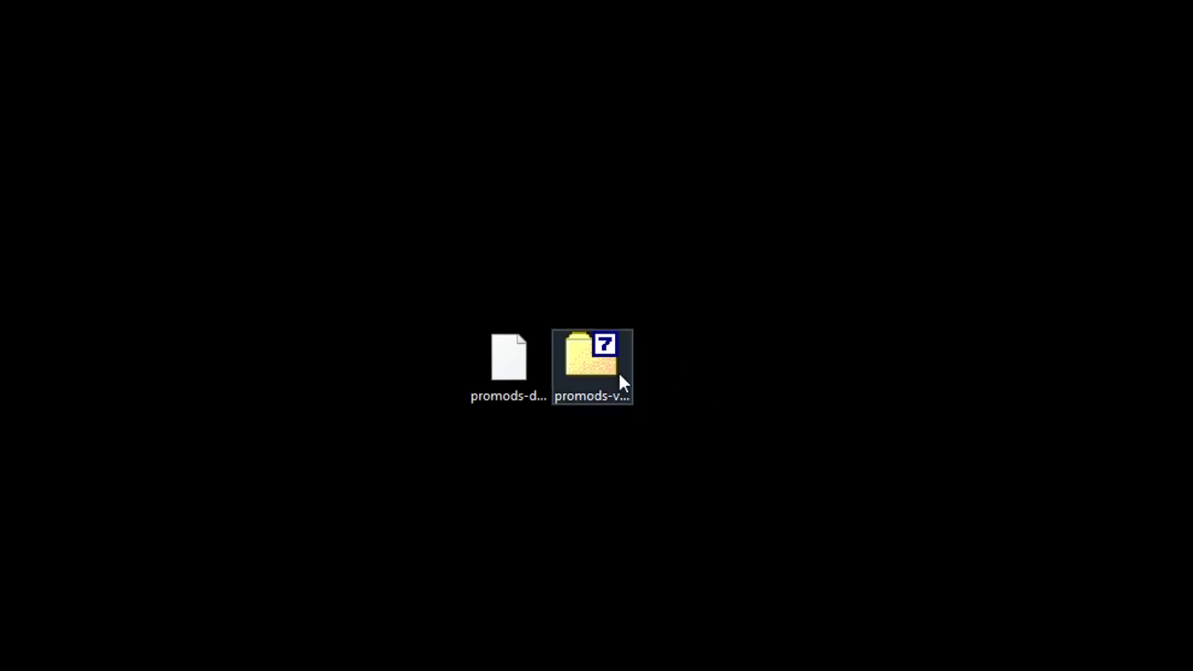
# Step: Create a desktop folder named PROMODS 2019 and place it beside the promods files
pyautogui.rightClick(696, 357)
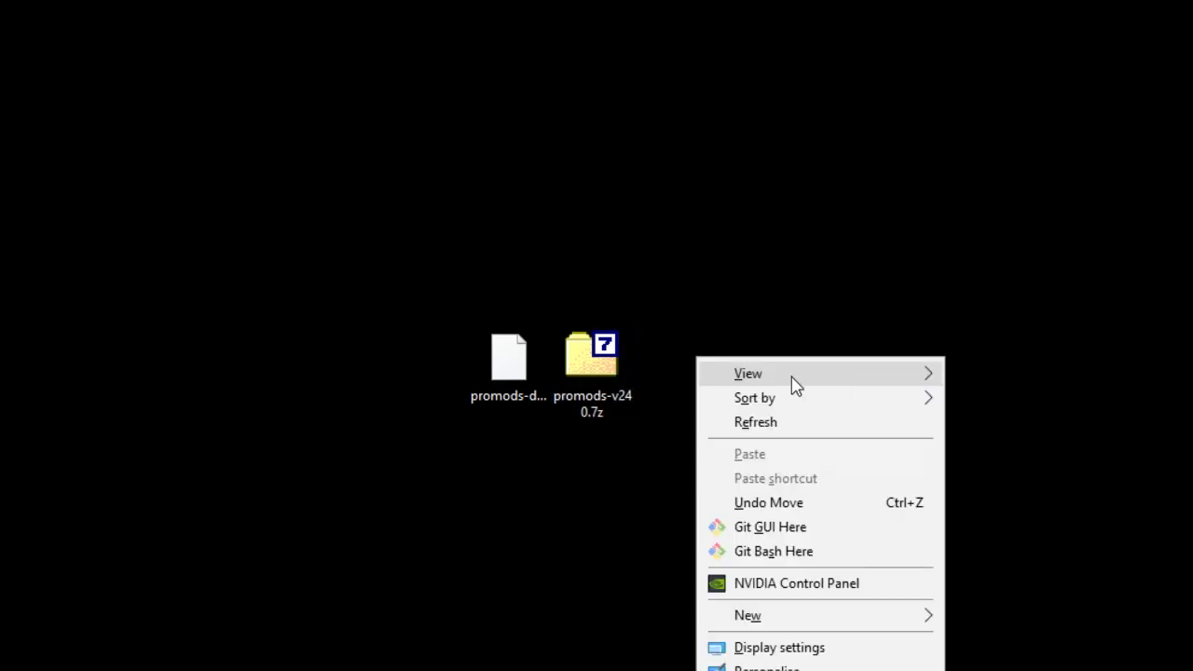
pyautogui.moveTo(807, 624)
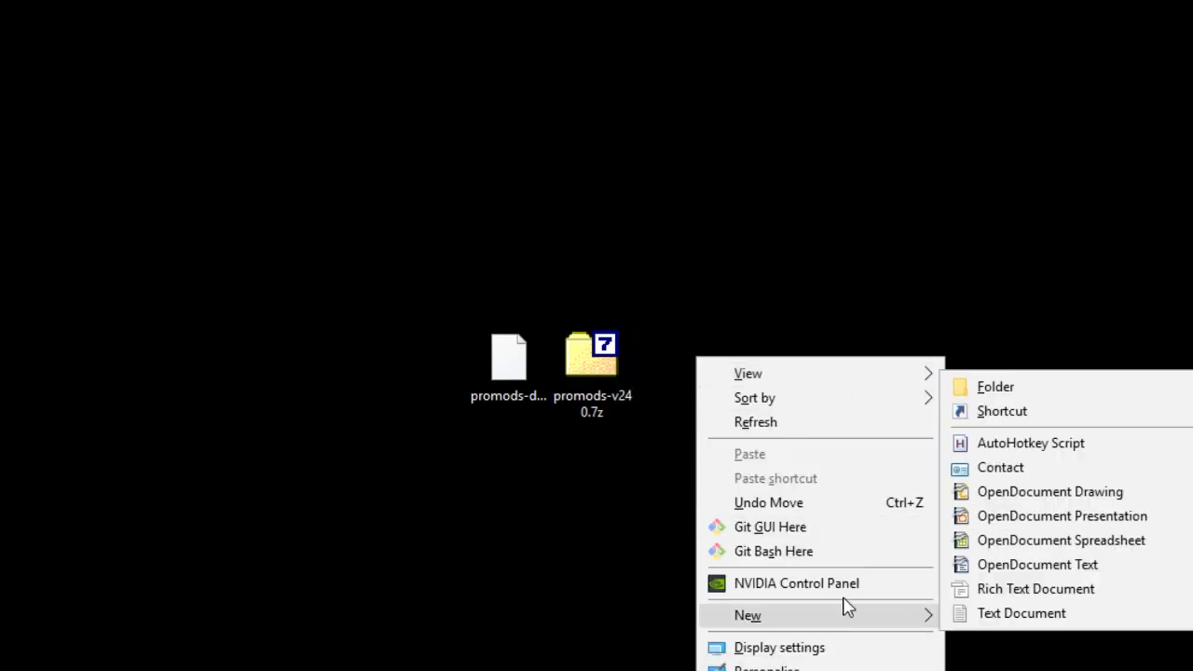
pyautogui.click(1023, 392)
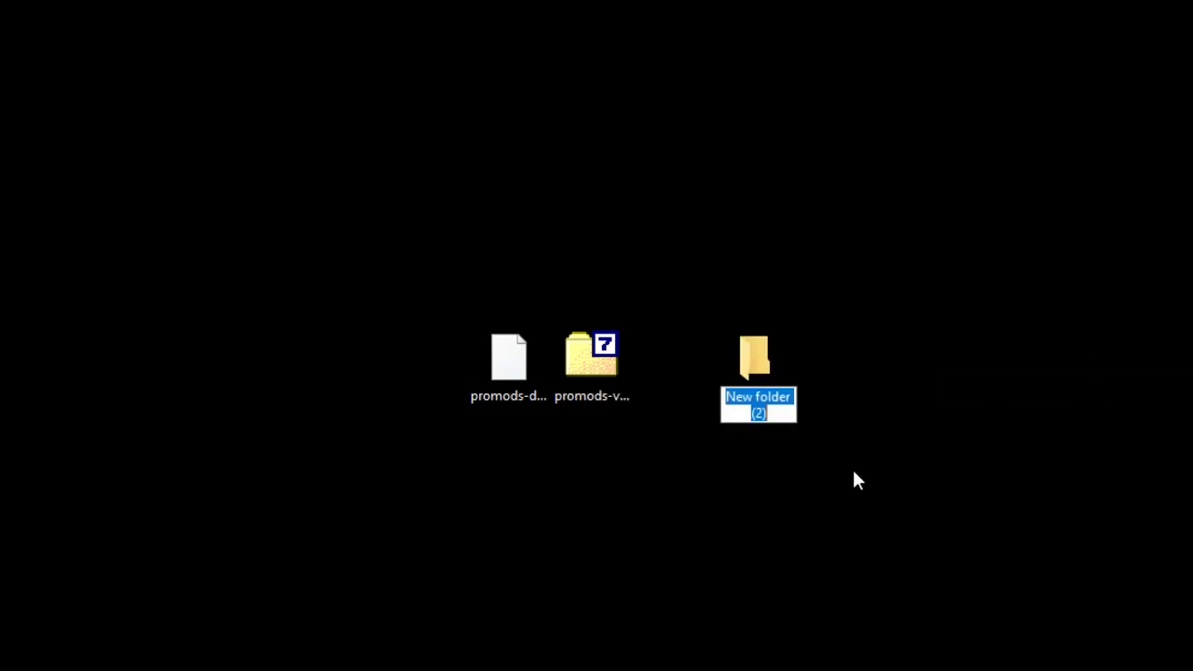
pyautogui.write('PROMO')
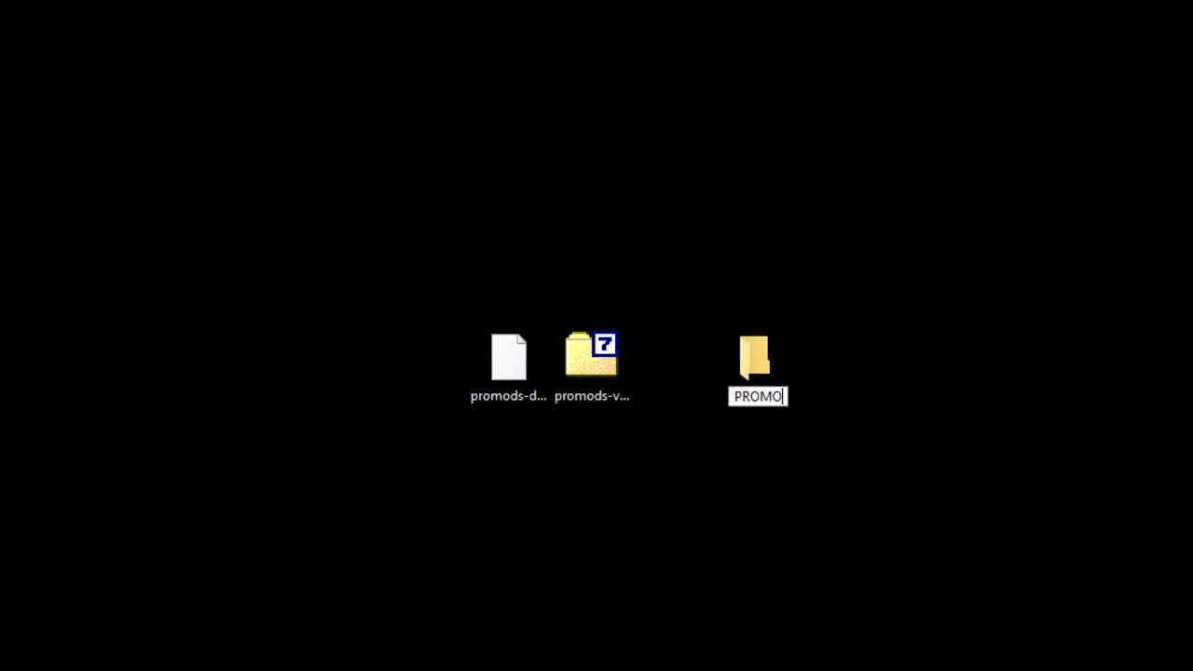
pyautogui.write('DS 2')
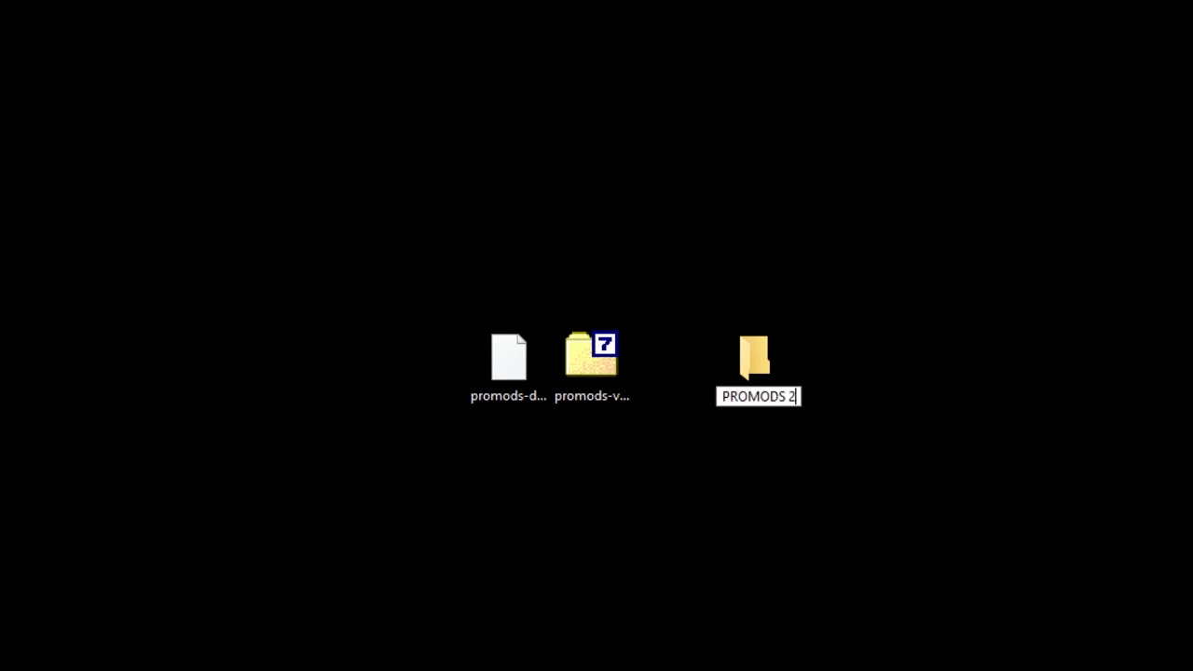
pyautogui.write('018')
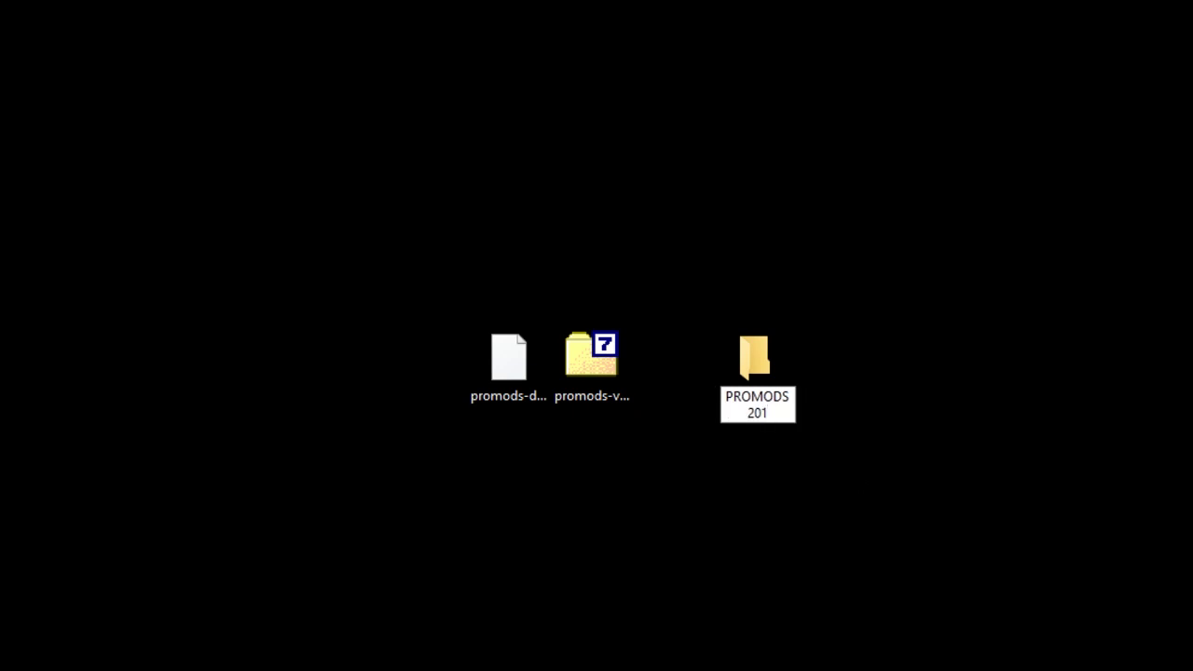
pyautogui.write('9')
pyautogui.press('Return')
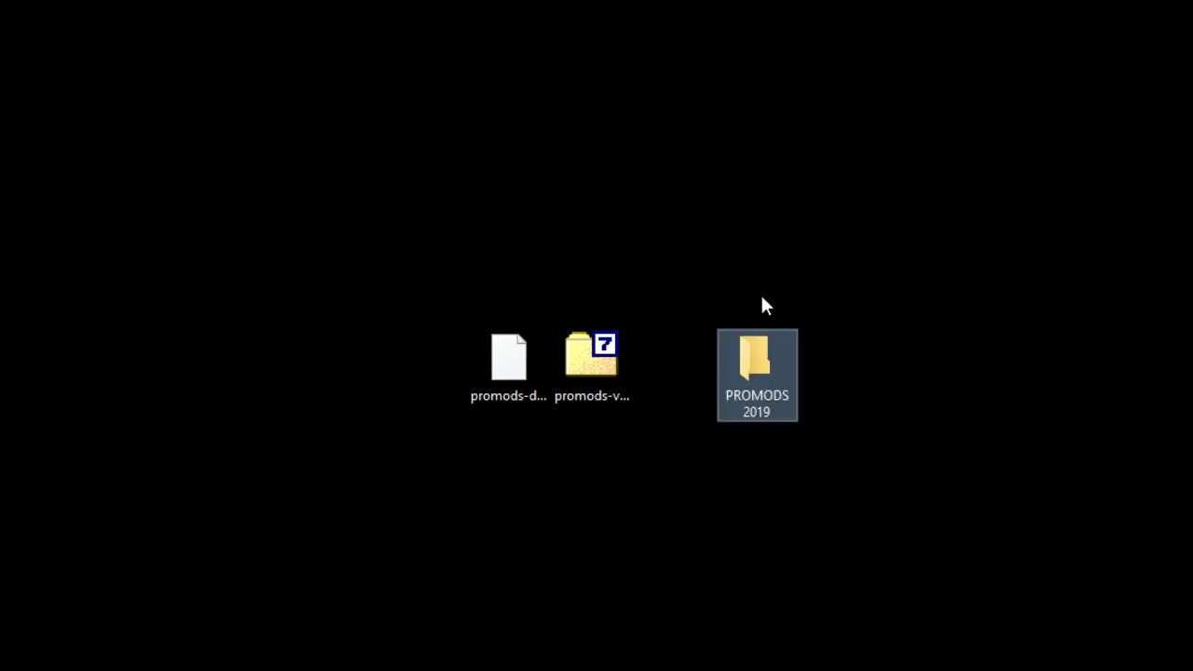
pyautogui.moveTo(746, 369); pyautogui.dragTo(580, 369)
# Step: Open promods-v240.7z in 7-Zip and shrink its window to uncover the desktop
pyautogui.doubleClick(579, 369)
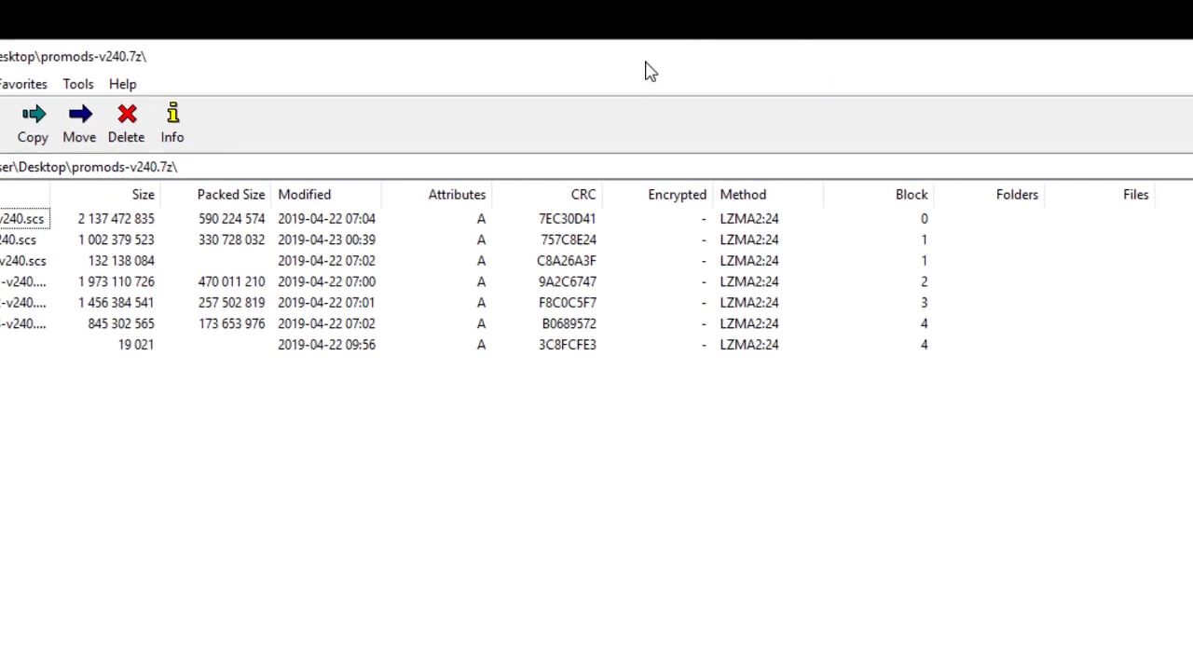
pyautogui.moveTo(647, 46); pyautogui.dragTo(647, 418)
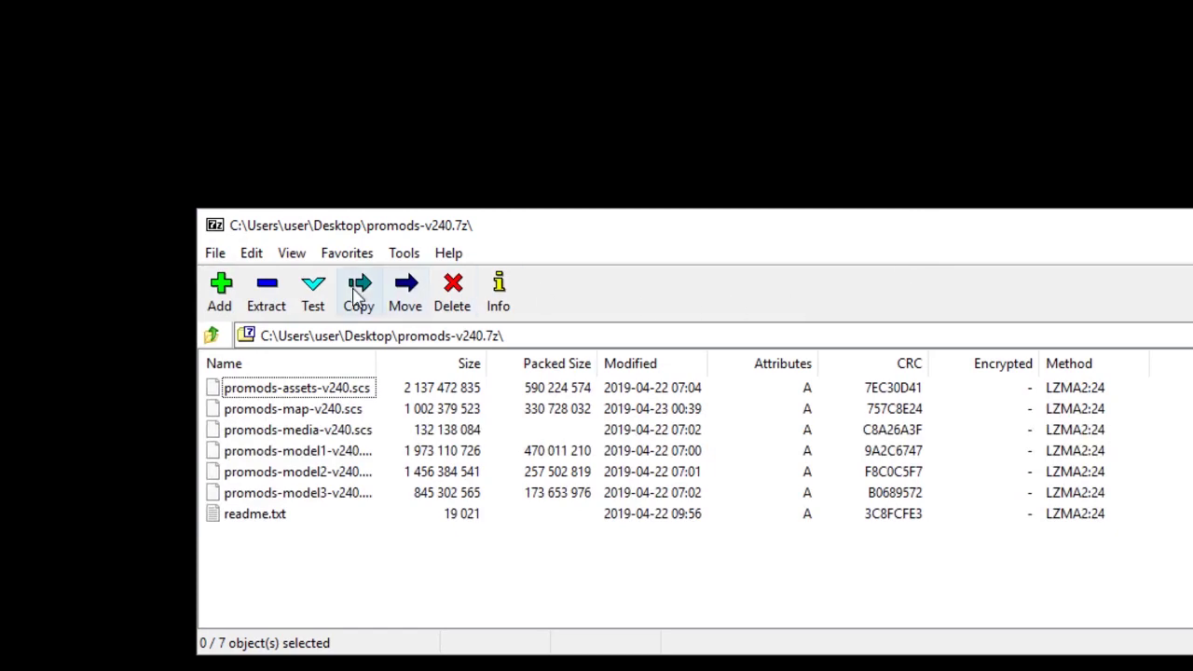
pyautogui.moveTo(186, 202)
pyautogui.mouseDown()
pyautogui.moveTo(416, 378)
pyautogui.moveTo(794, 203)
pyautogui.moveTo(847, 202)
pyautogui.moveTo(848, 190)
pyautogui.mouseUp()
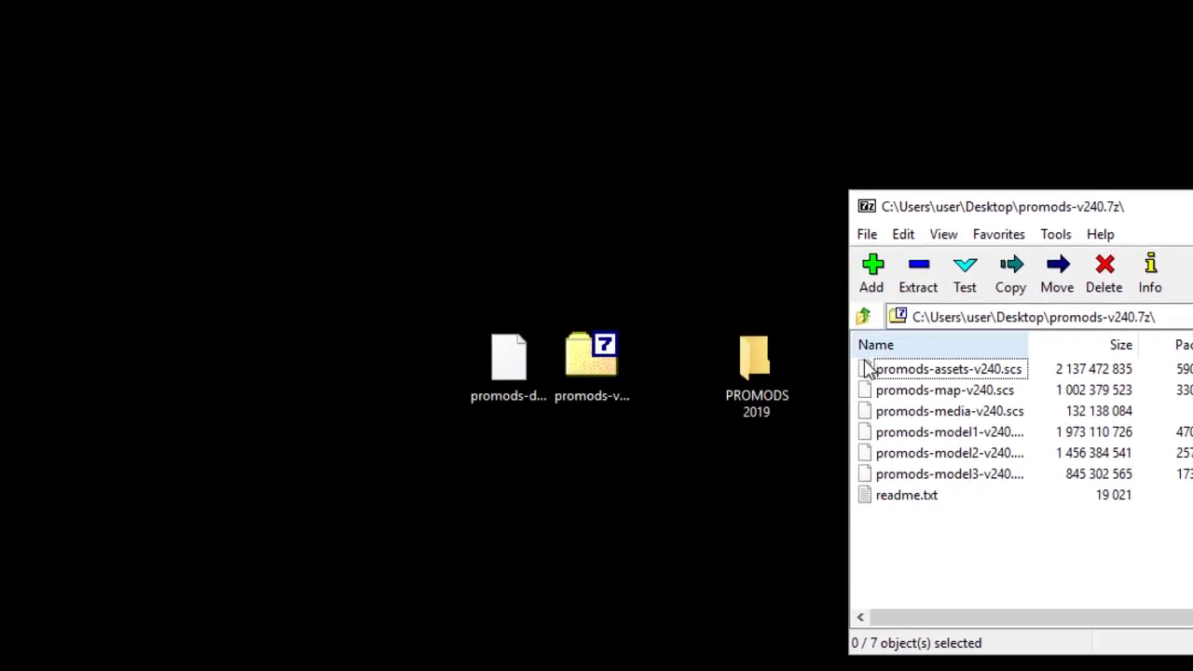
# Step: Select the six .scs packages and extract them into the PROMODS 2019 folder
pyautogui.click(863, 370)
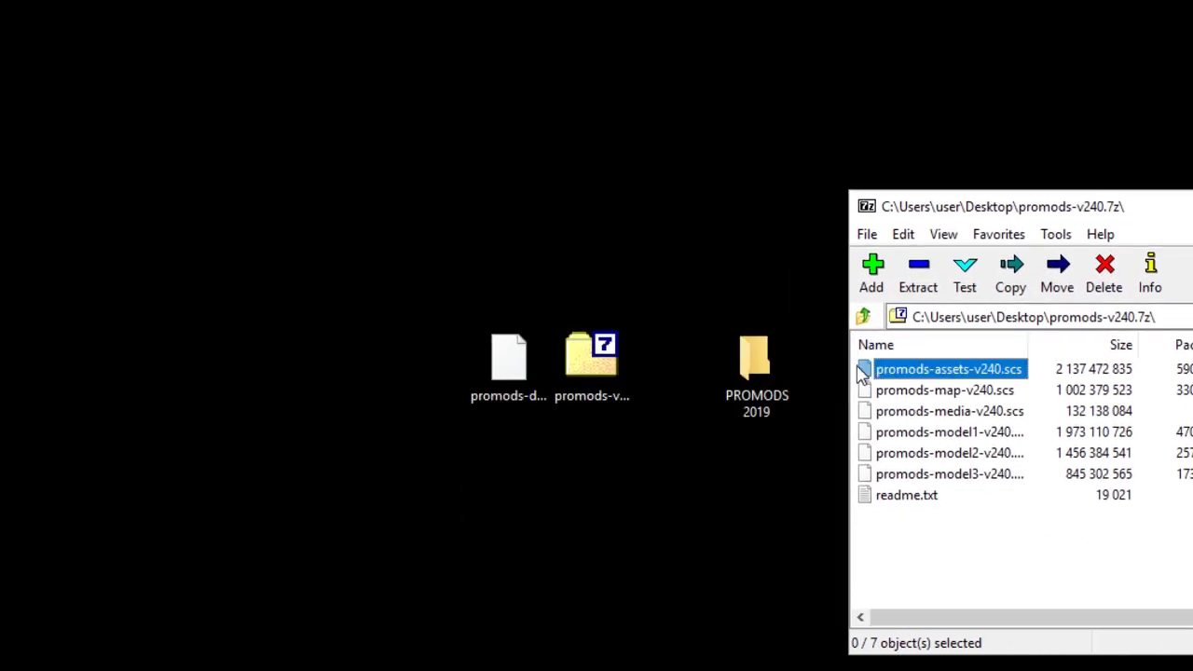
pyautogui.keyDown('ctrl'); pyautogui.click(857, 477); pyautogui.keyUp('ctrl')
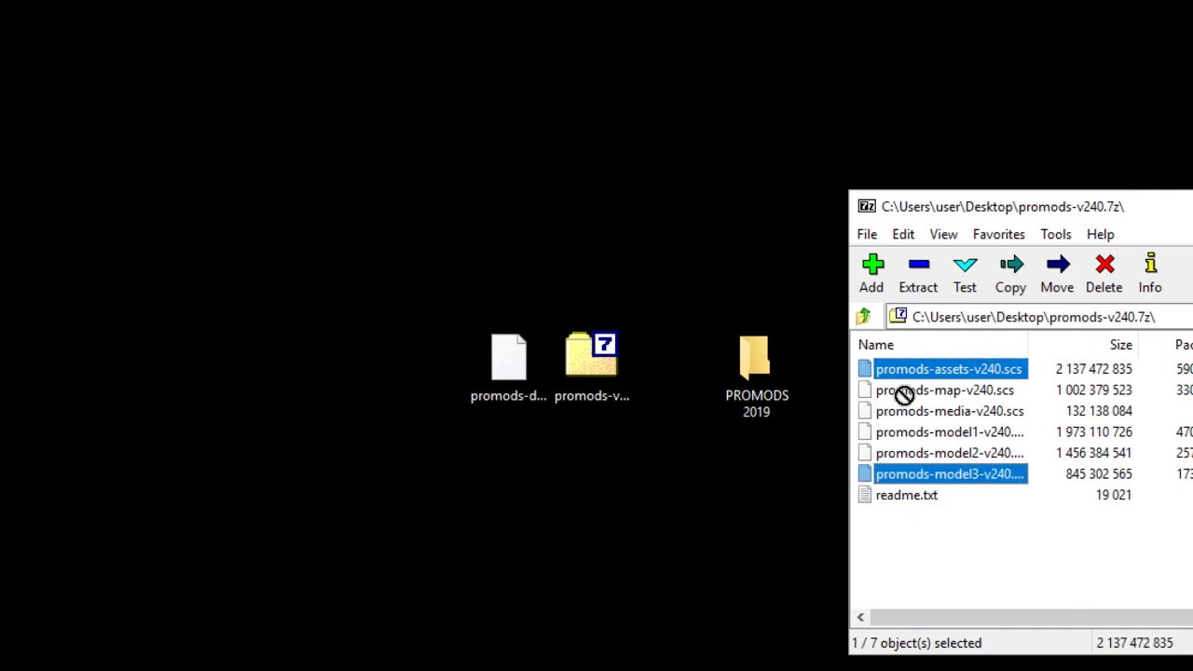
pyautogui.keyDown('ctrl'); pyautogui.click(881, 456); pyautogui.keyUp('ctrl')
pyautogui.keyDown('ctrl'); pyautogui.click(901, 431); pyautogui.keyUp('ctrl')
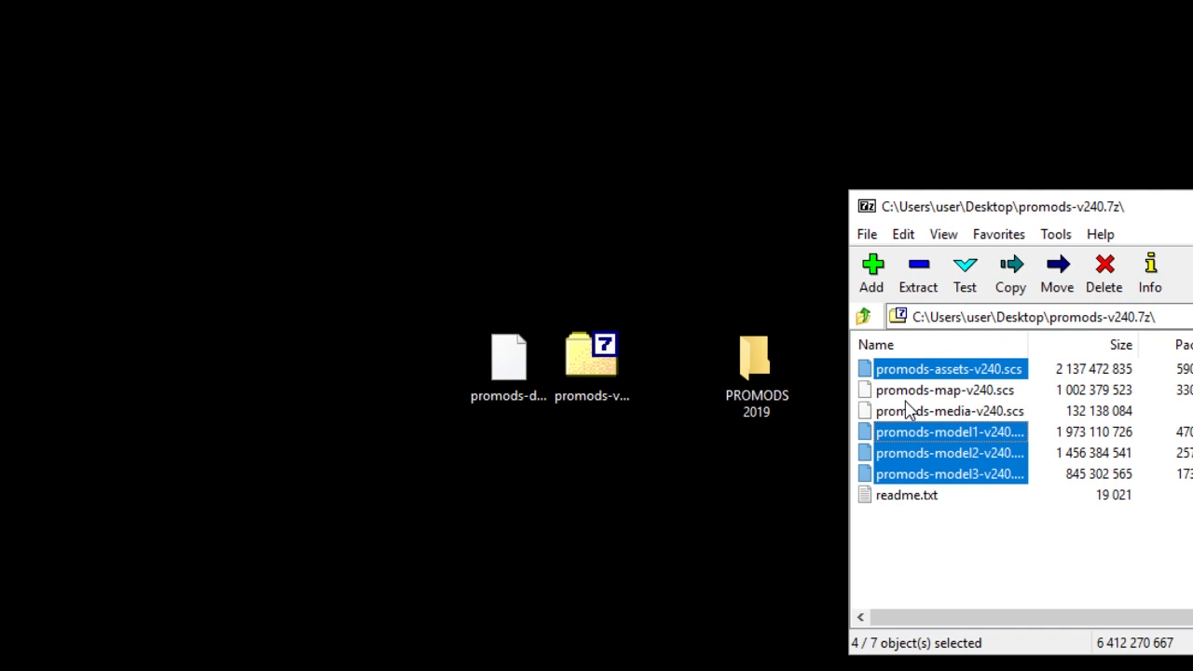
pyautogui.keyDown('ctrl'); pyautogui.click(909, 410); pyautogui.keyUp('ctrl')
pyautogui.keyDown('ctrl'); pyautogui.click(934, 389); pyautogui.keyUp('ctrl')
pyautogui.moveTo(935, 389)
pyautogui.mouseDown()
pyautogui.moveTo(726, 403)
pyautogui.moveTo(744, 342)
pyautogui.mouseUp()
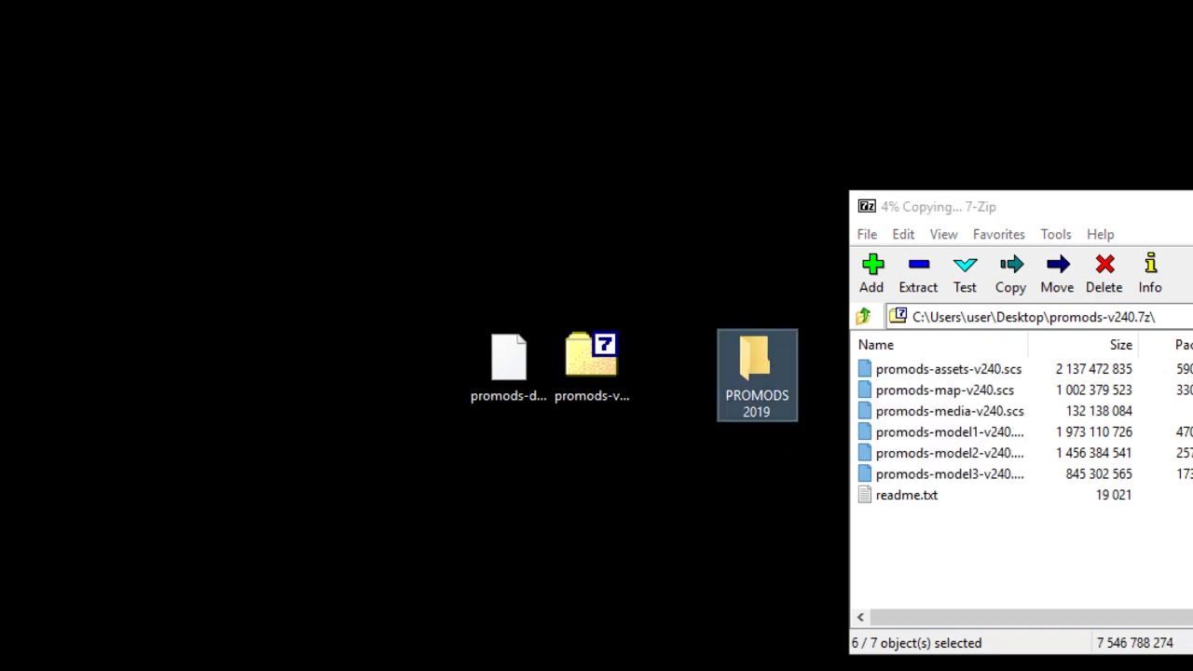
pyautogui.moveTo(947, 127)
pyautogui.mouseDown()
pyautogui.moveTo(357, 242)
pyautogui.moveTo(376, 213)
pyautogui.mouseUp()
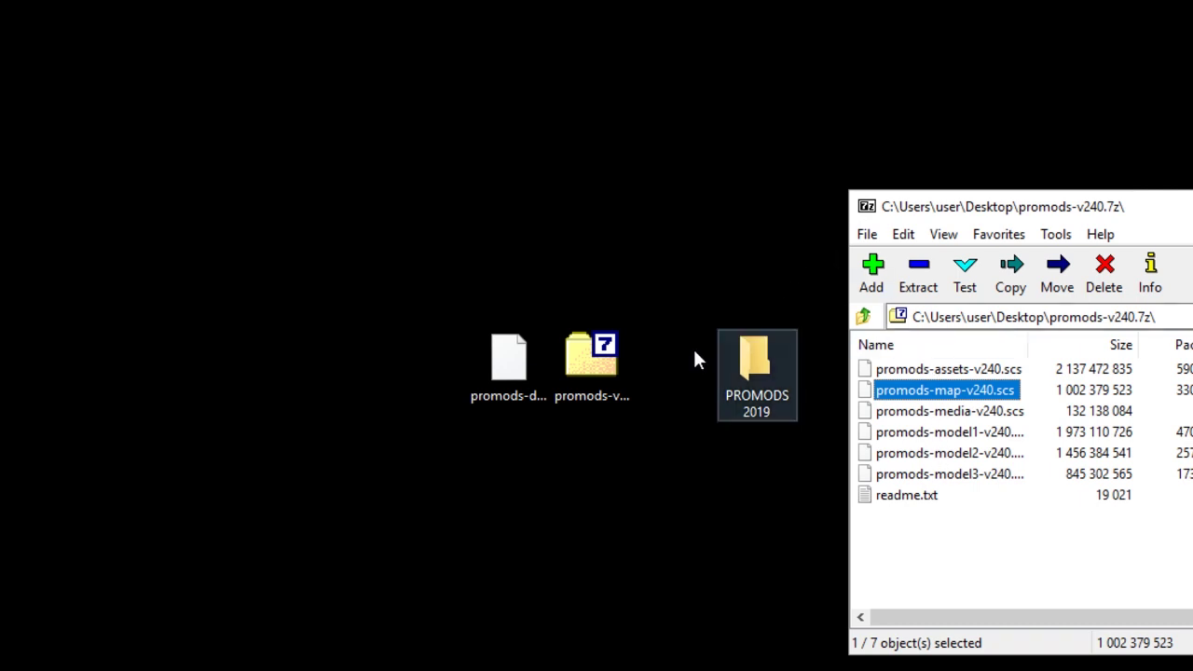
# Step: Move promods-def-v240.scs into the PROMODS 2019 folder and reposition the 7-Zip window
pyautogui.moveTo(586, 370); pyautogui.dragTo(672, 147)
pyautogui.moveTo(509, 382)
pyautogui.mouseDown()
pyautogui.moveTo(922, 449)
pyautogui.moveTo(769, 398)
pyautogui.moveTo(404, 438)
pyautogui.moveTo(438, 398)
pyautogui.mouseUp()
pyautogui.moveTo(1088, 214); pyautogui.dragTo(751, 230)
# Step: Open Documents > Euro Truck Simulator 2 > mod in File Explorer
pyautogui.click(1106, 220)
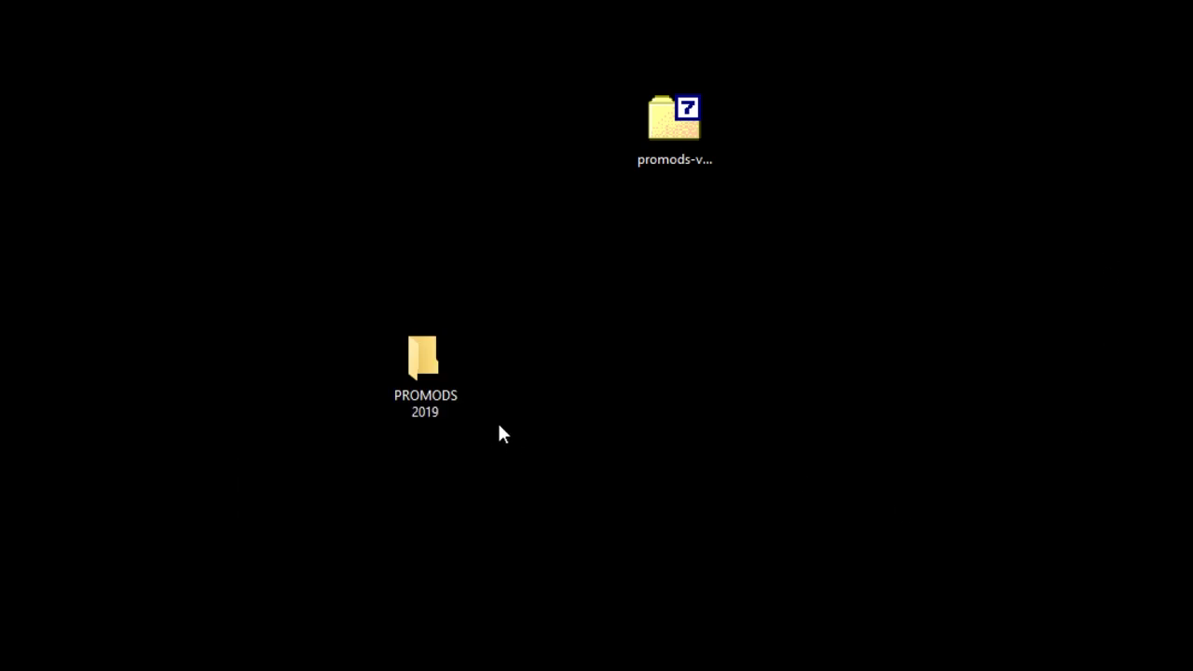
pyautogui.moveTo(420, 377)
pyautogui.mouseDown()
pyautogui.moveTo(655, 378)
pyautogui.moveTo(1126, 313)
pyautogui.mouseUp()
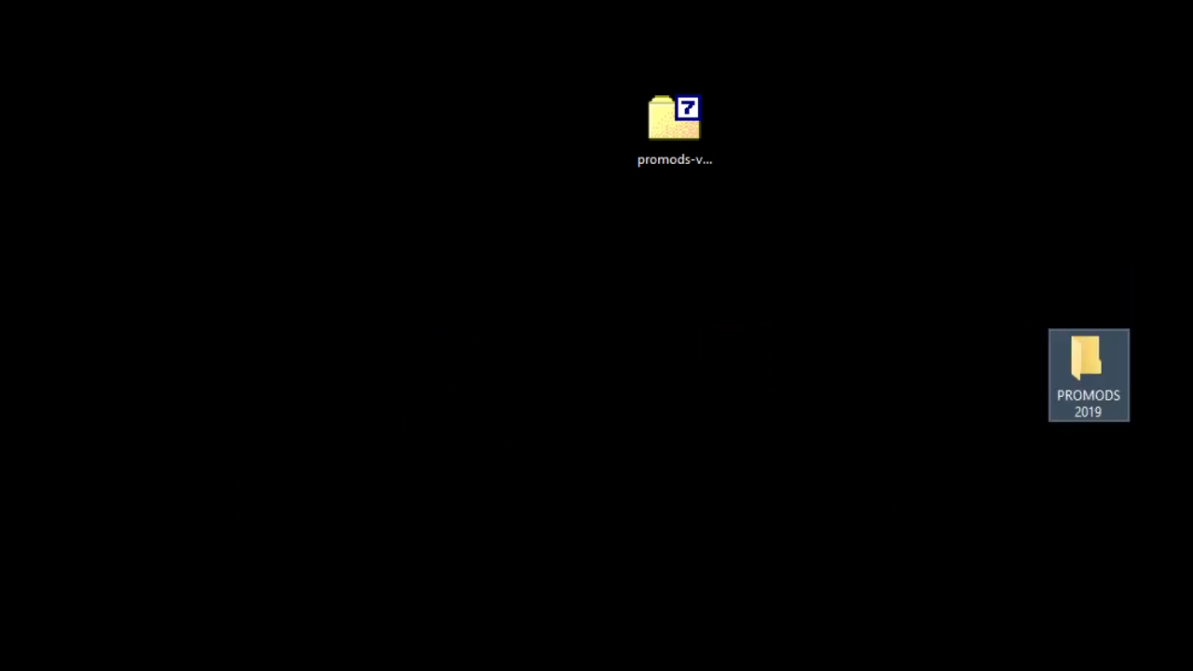
pyautogui.moveTo(40, 565)
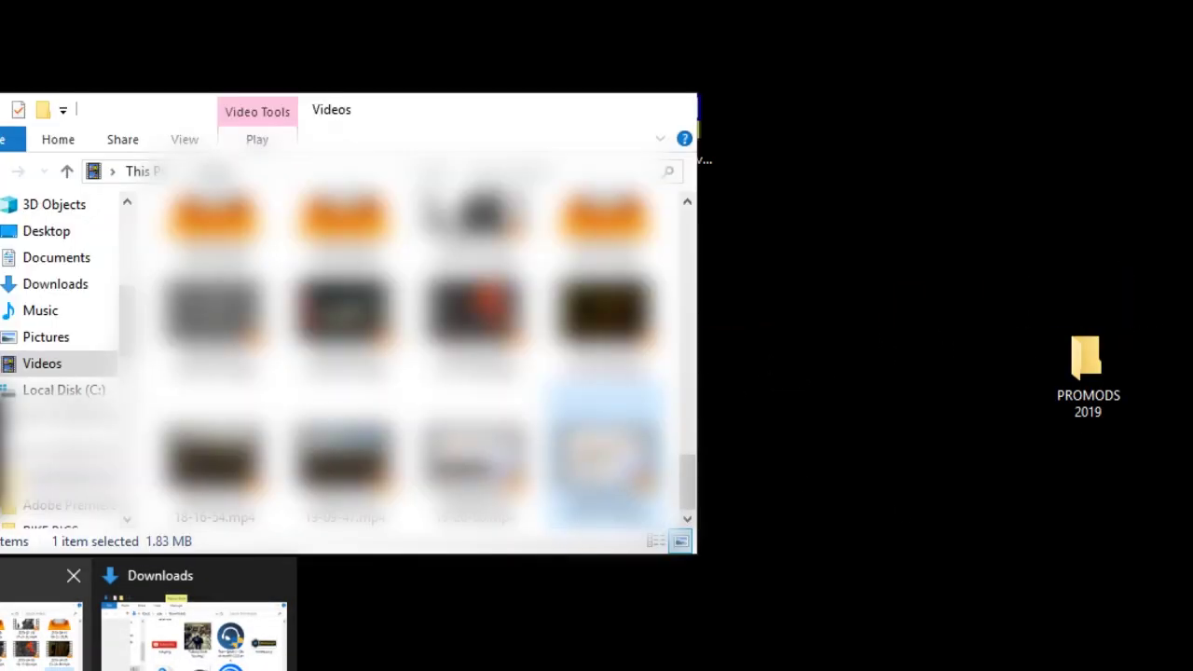
pyautogui.click(41, 634)
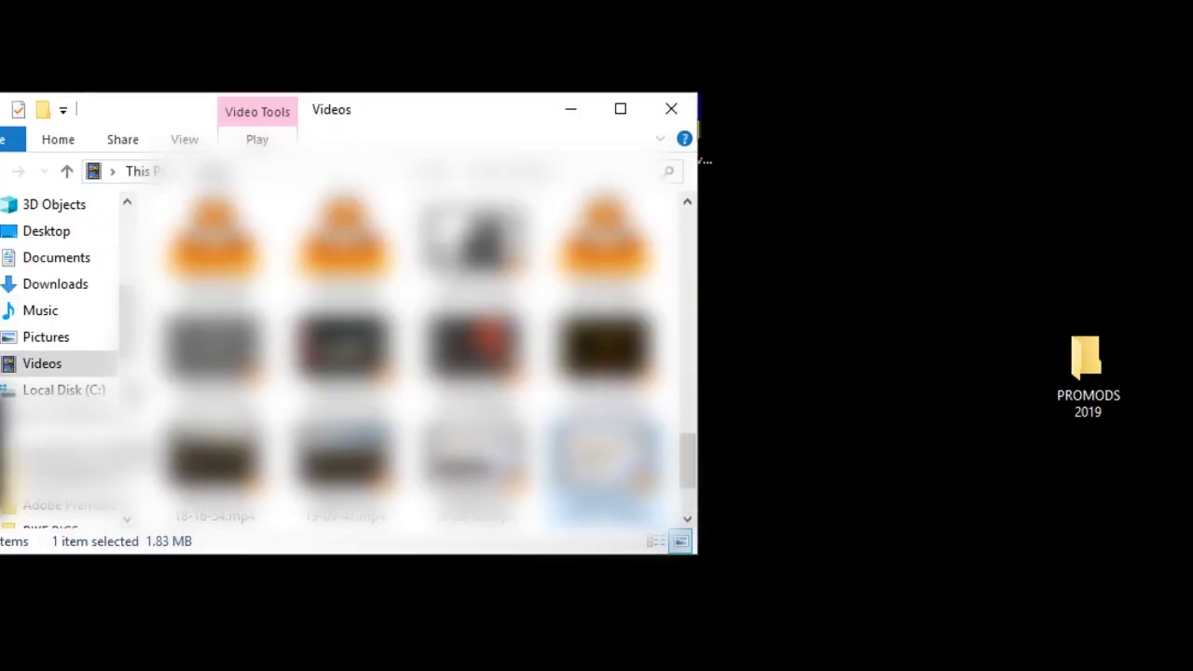
pyautogui.click(67, 262)
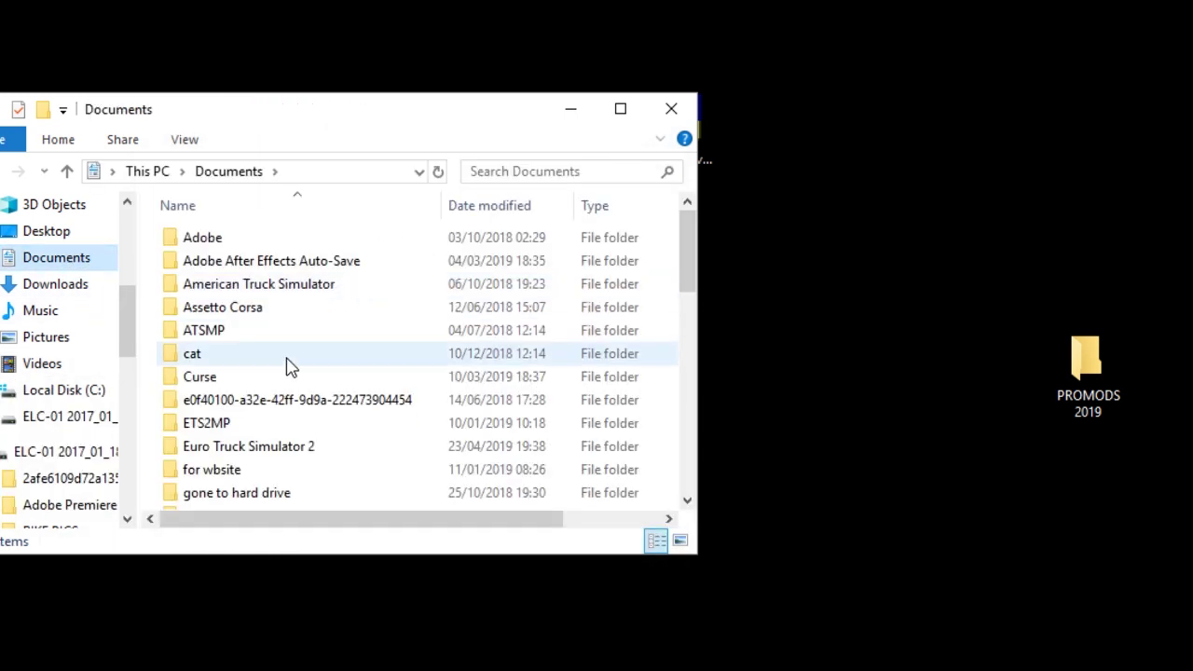
pyautogui.doubleClick(291, 447)
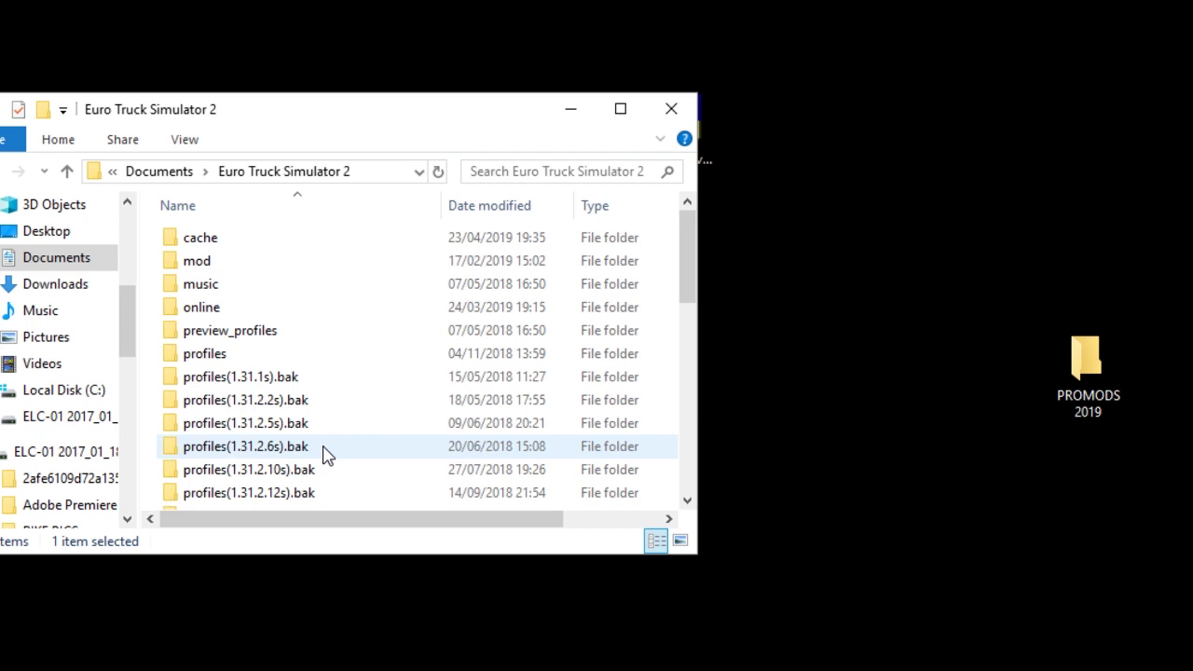
pyautogui.doubleClick(224, 269)
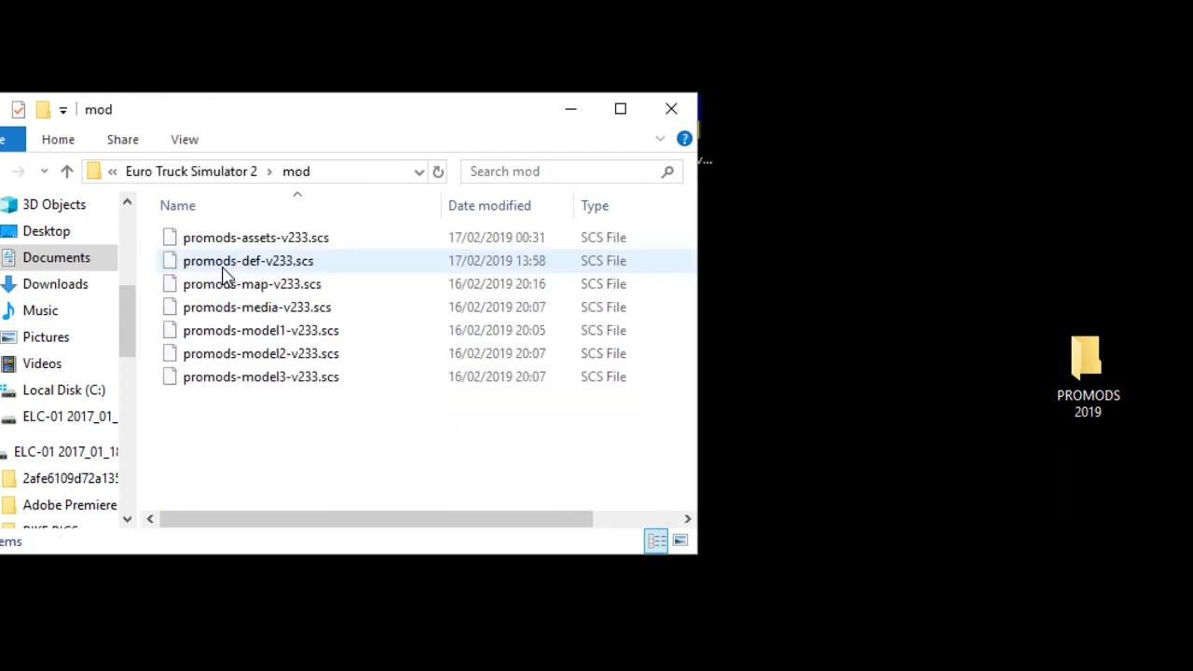
# Step: Delete the old v233 files and move the seven v240 files from PROMODS 2019 into mod
pyautogui.moveTo(256, 488); pyautogui.dragTo(254, 238)
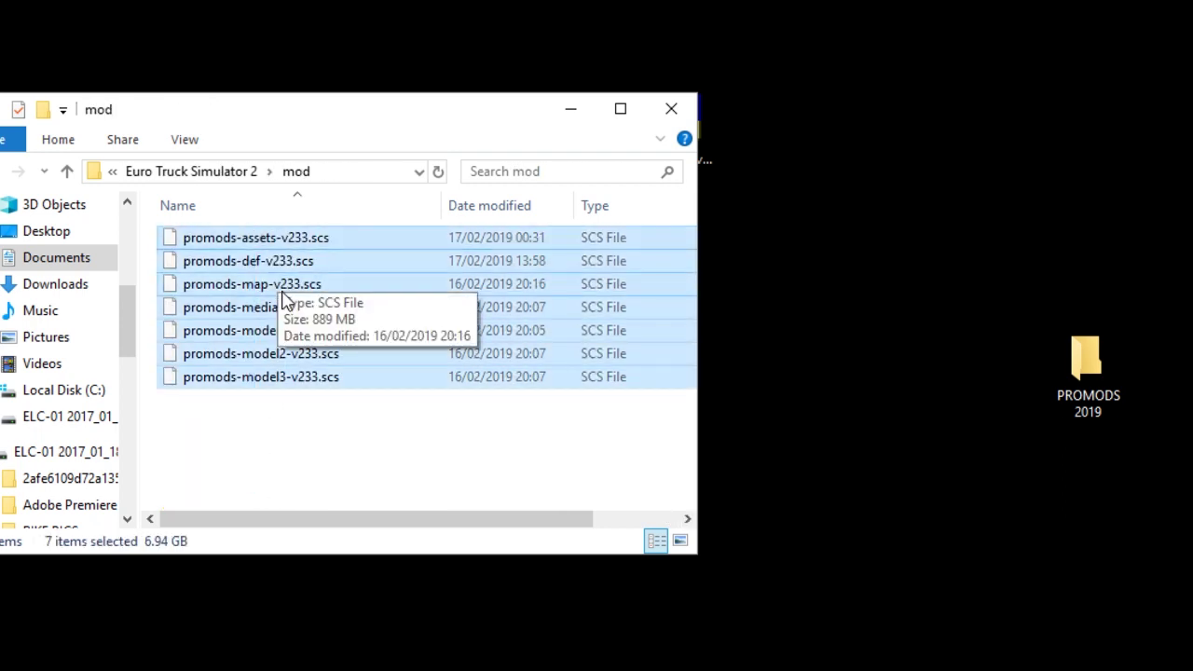
pyautogui.press('Delete')
pyautogui.click(1078, 353)
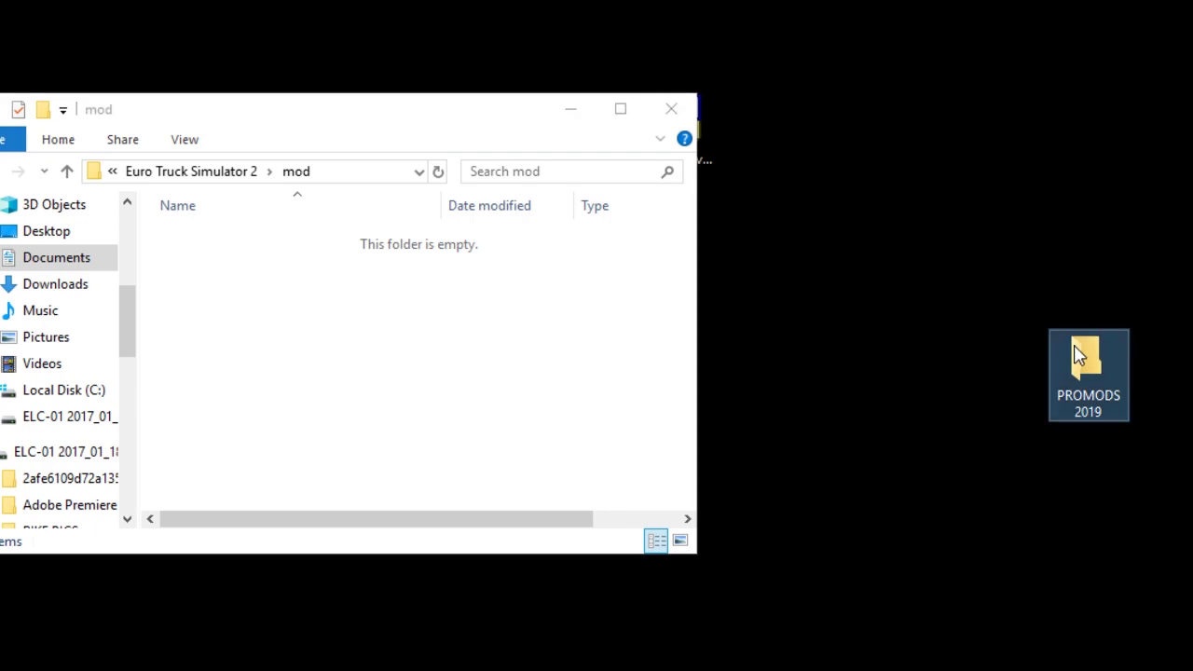
pyautogui.doubleClick(1078, 352)
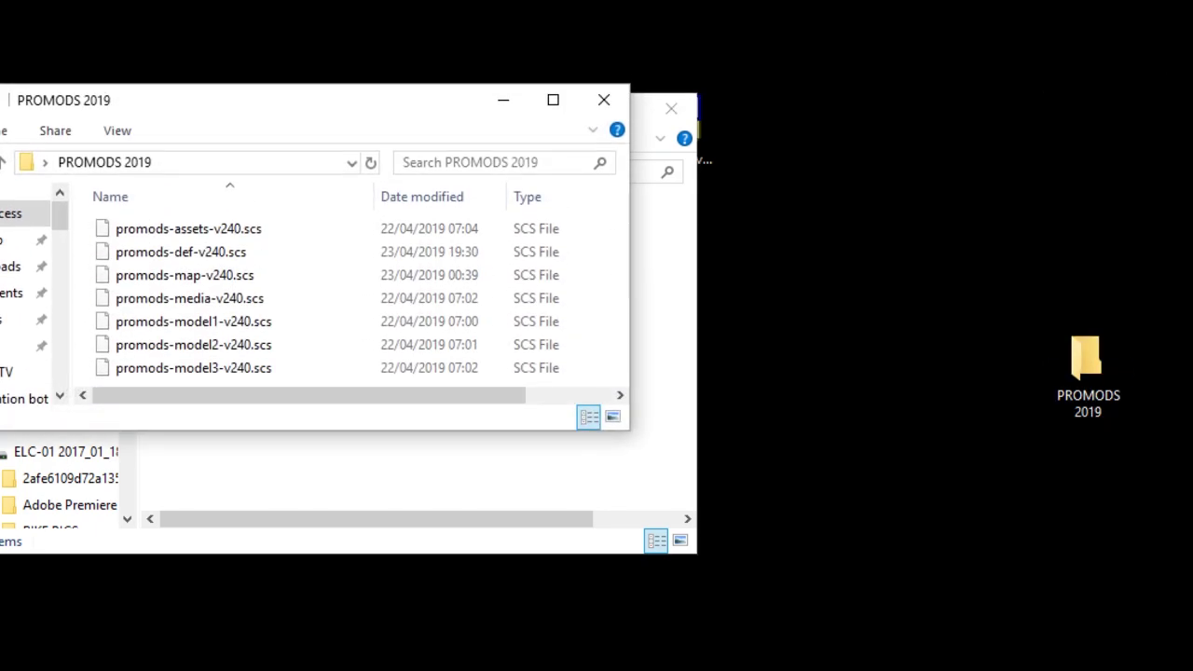
pyautogui.moveTo(274, 88); pyautogui.dragTo(1192, 103)
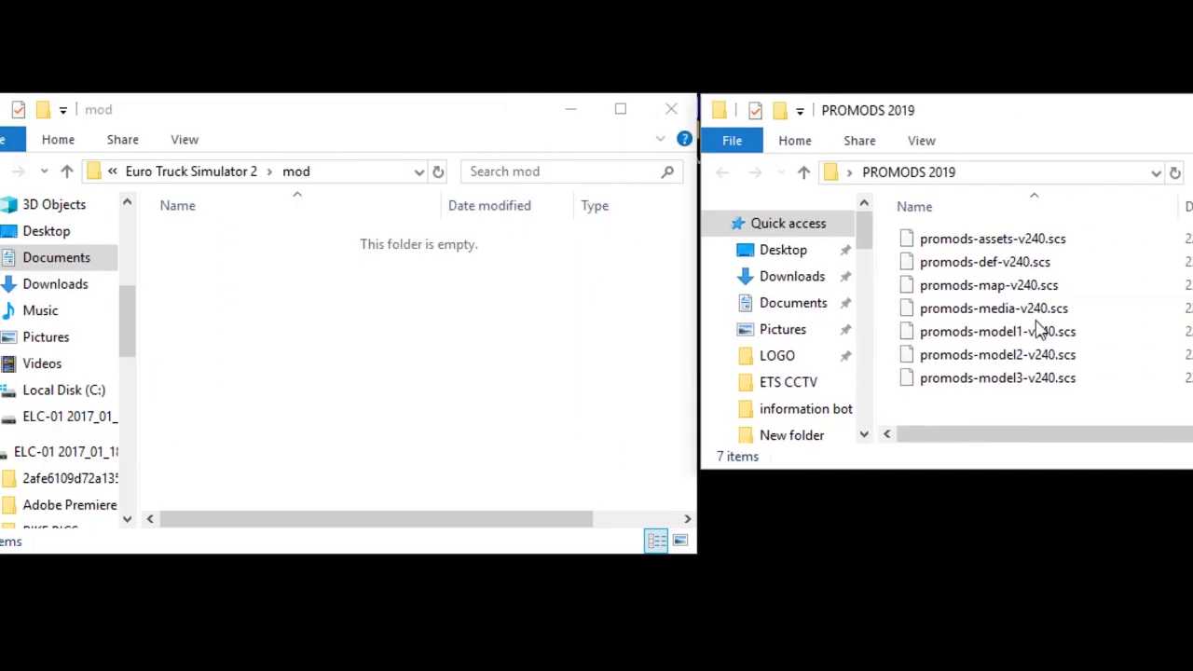
pyautogui.moveTo(965, 420)
pyautogui.mouseDown()
pyautogui.moveTo(958, 245)
pyautogui.moveTo(960, 271)
pyautogui.moveTo(270, 388)
pyautogui.mouseUp()
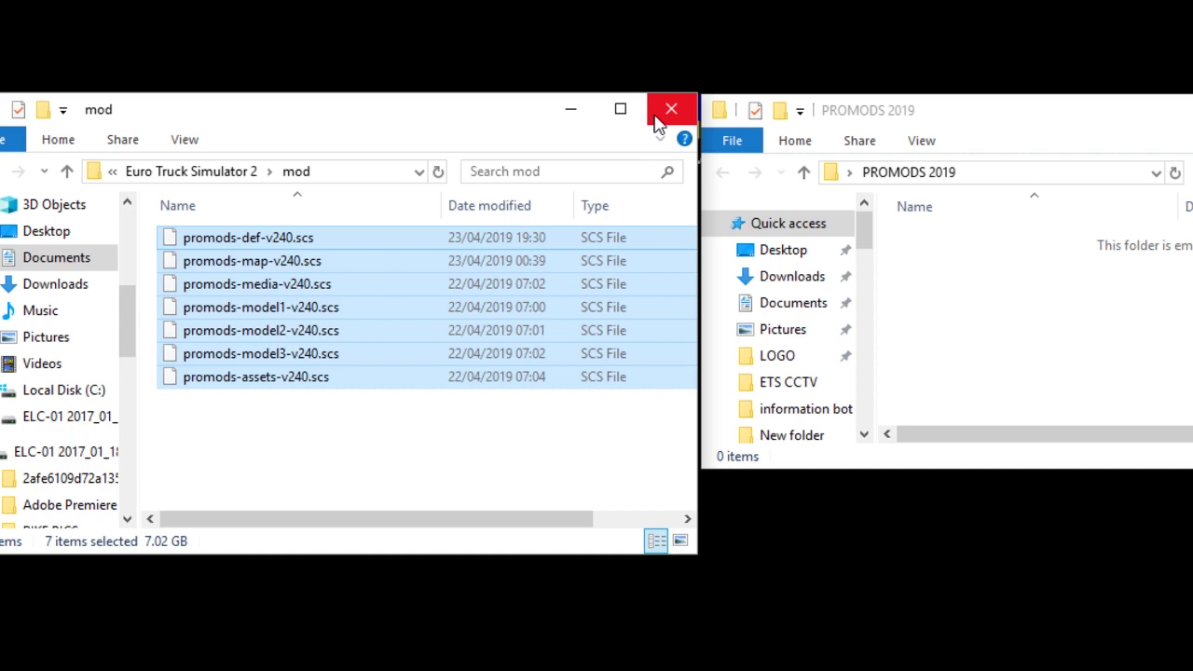
pyautogui.click(654, 116)
# Step: Close the emptied PROMODS 2019 window and launch Euro Truck Simulator 2 from Start
pyautogui.moveTo(998, 117); pyautogui.dragTo(391, 165)
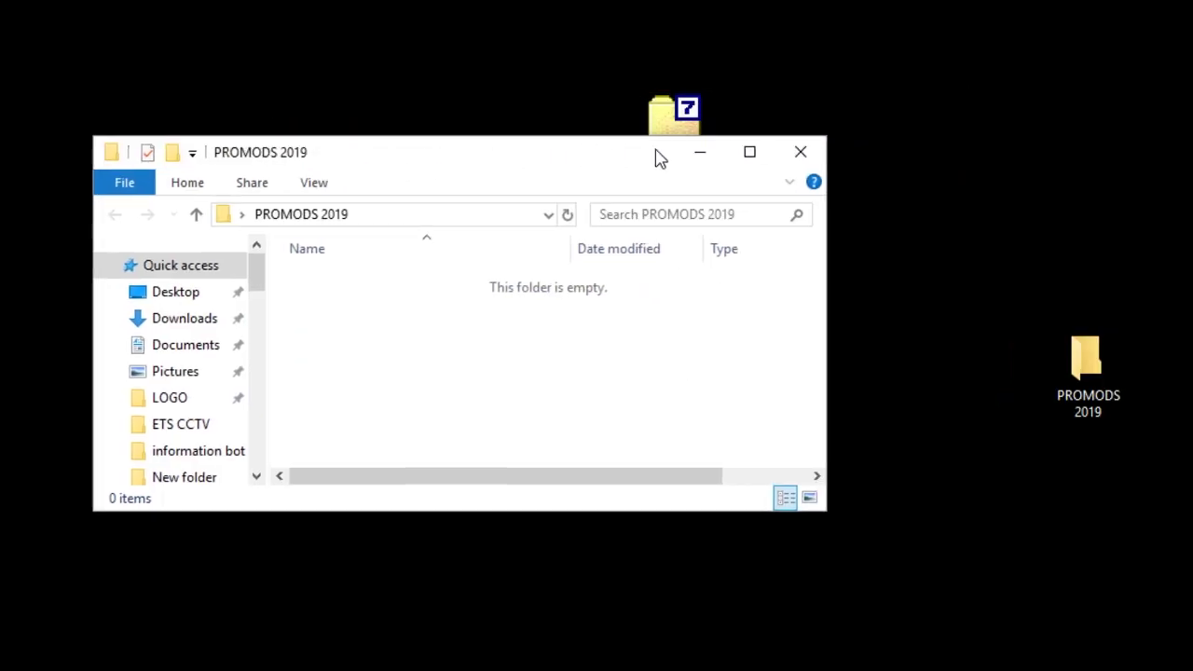
pyautogui.click(789, 160)
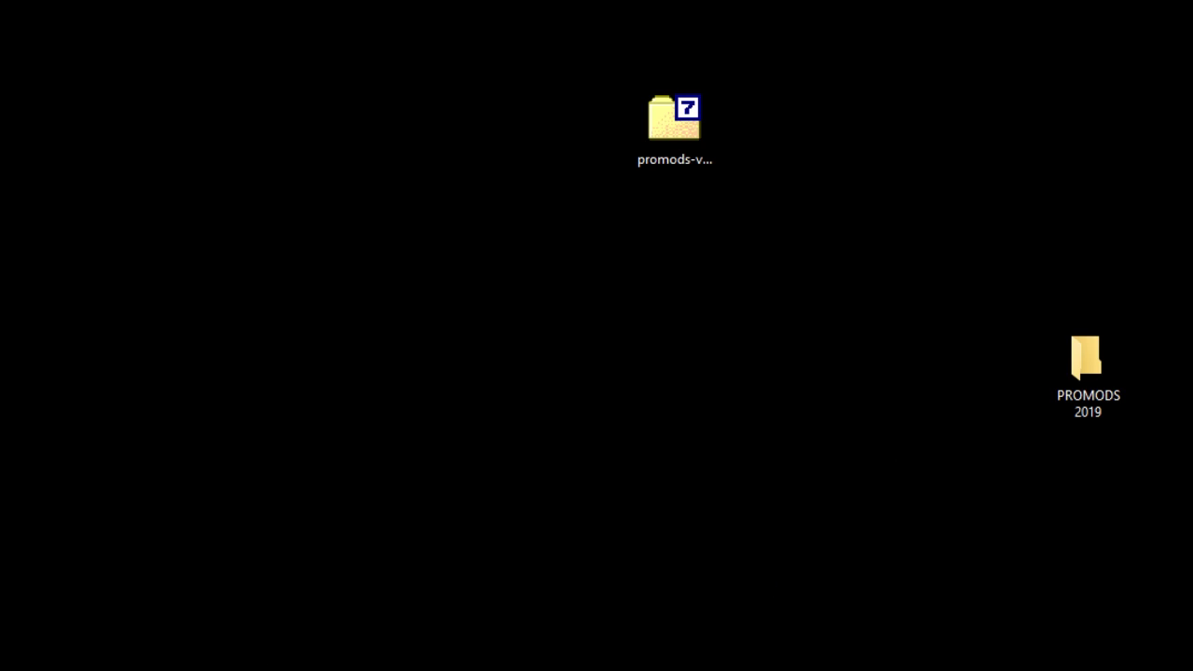
pyautogui.press('super')
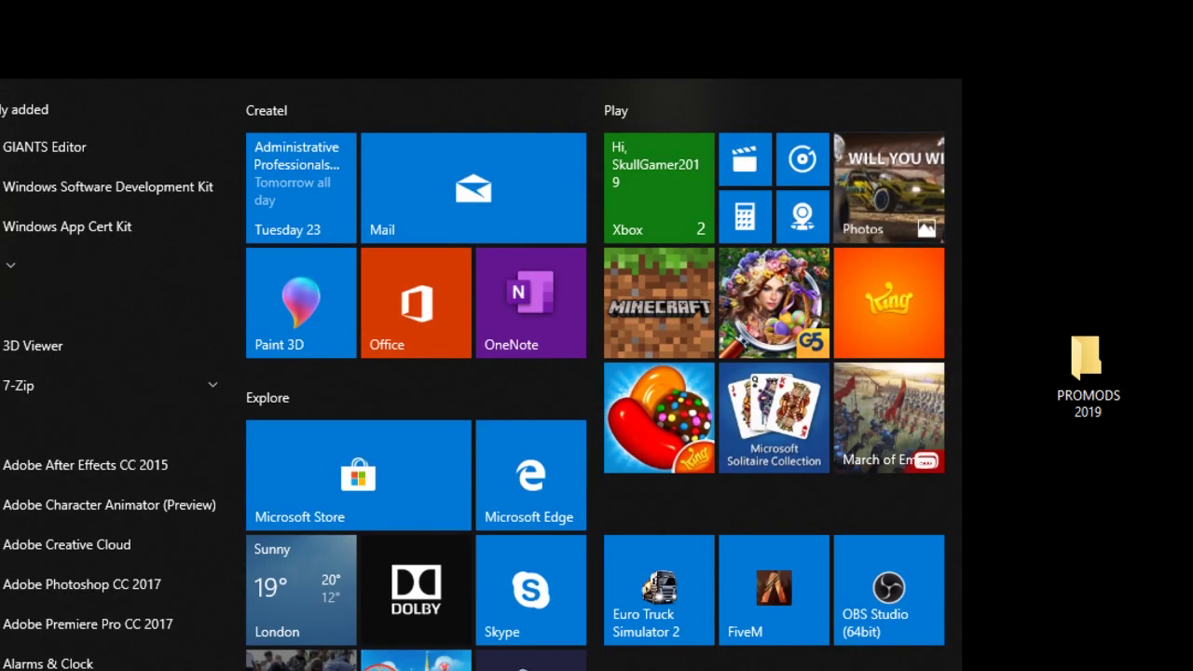
pyautogui.press('super+e')
pyautogui.write('EUR')
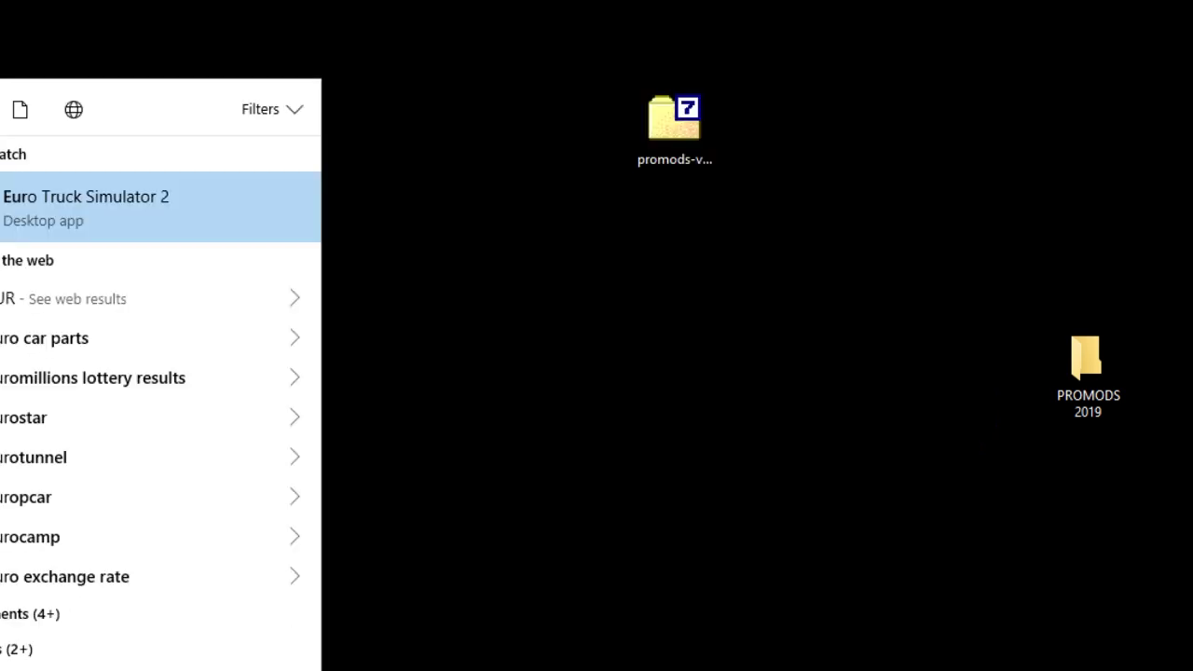
pyautogui.press('Return')
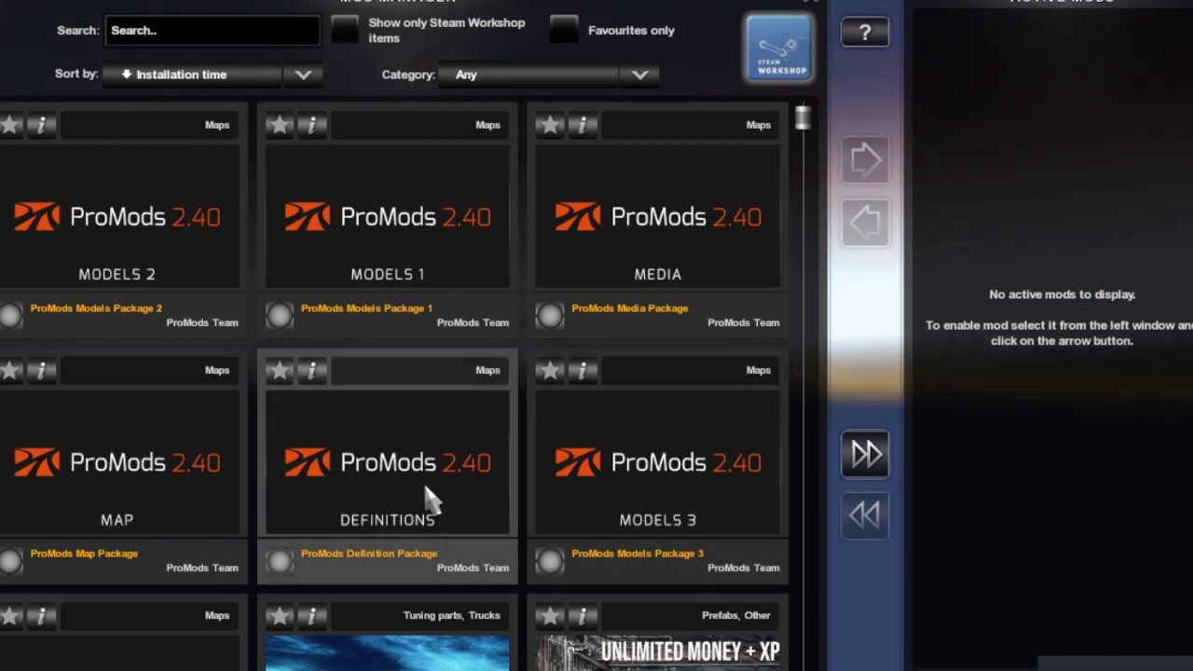
# Step: Activate the ProMods Assets package in the Mod Manager
pyautogui.scroll(-1, 107, 599)
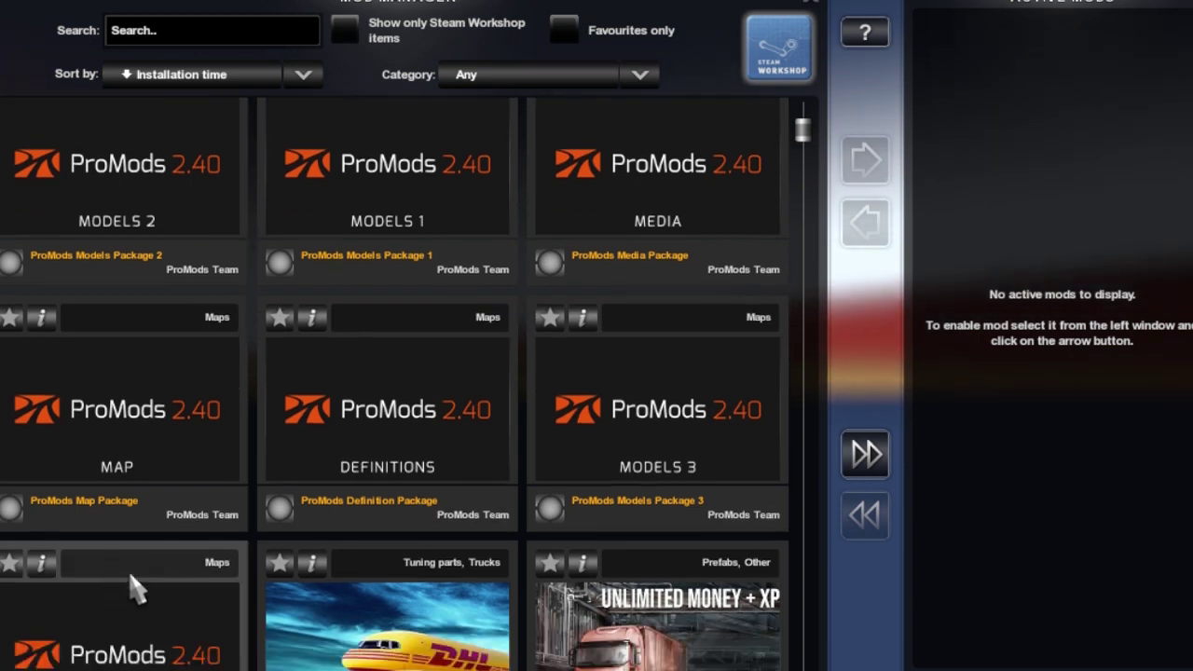
pyautogui.scroll(-3, 139, 586)
pyautogui.click(13, 606)
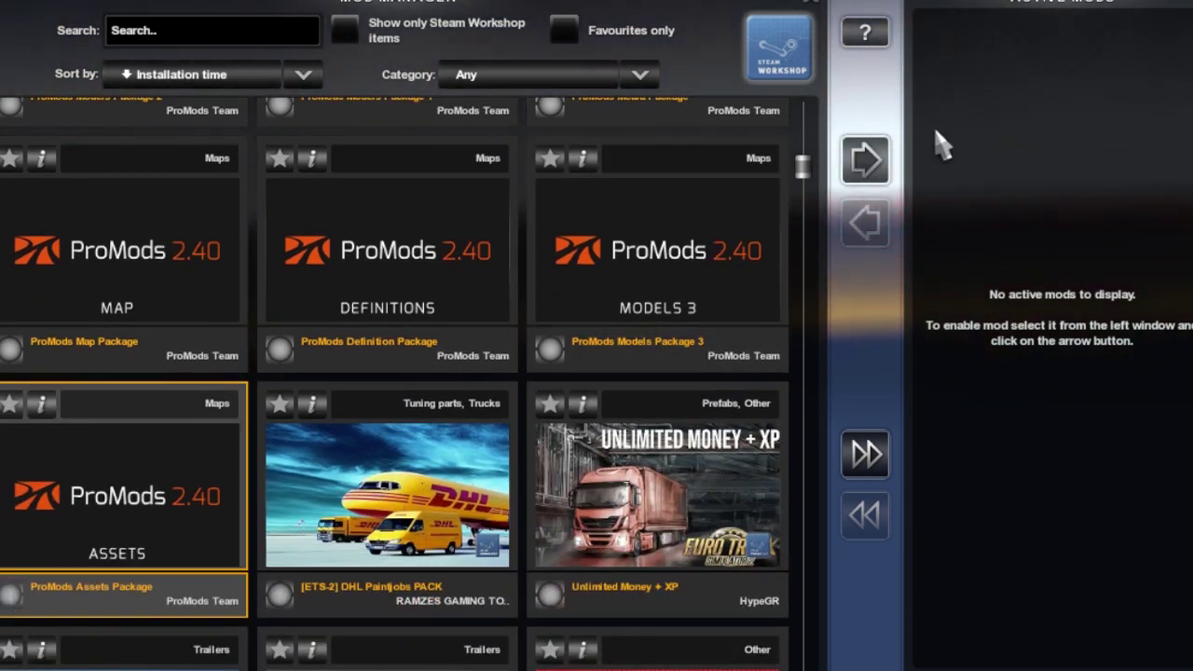
pyautogui.click(863, 159)
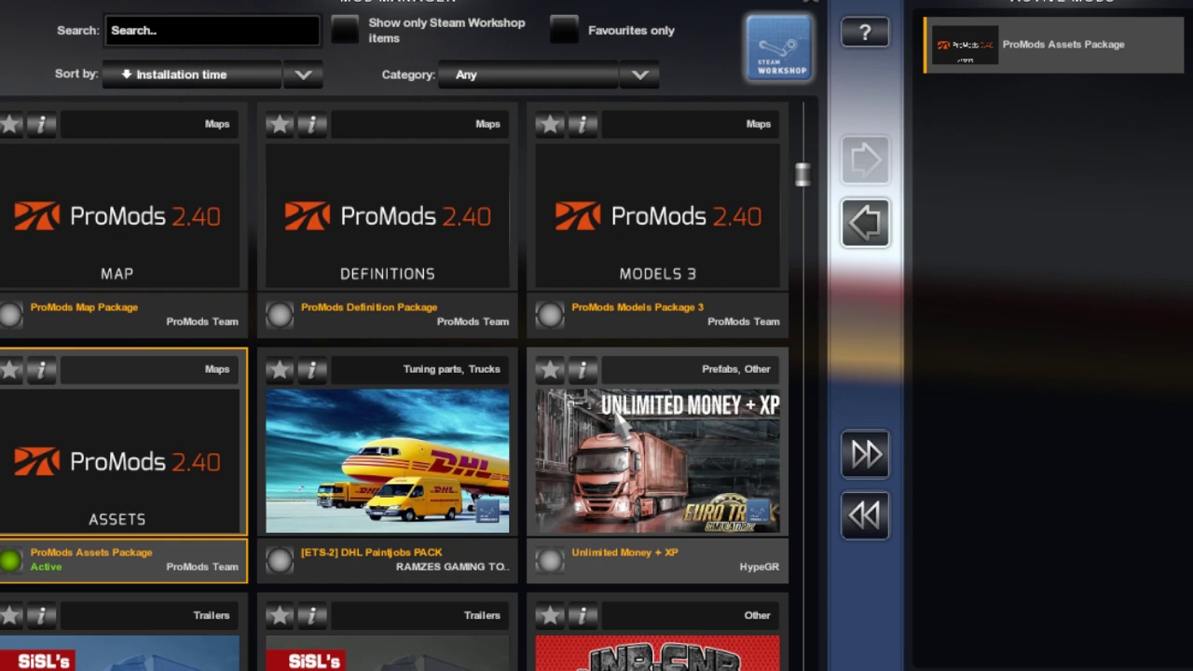
# Step: Activate ProMods Models Packages 1, 2 and 3
pyautogui.scroll(3, 587, 433)
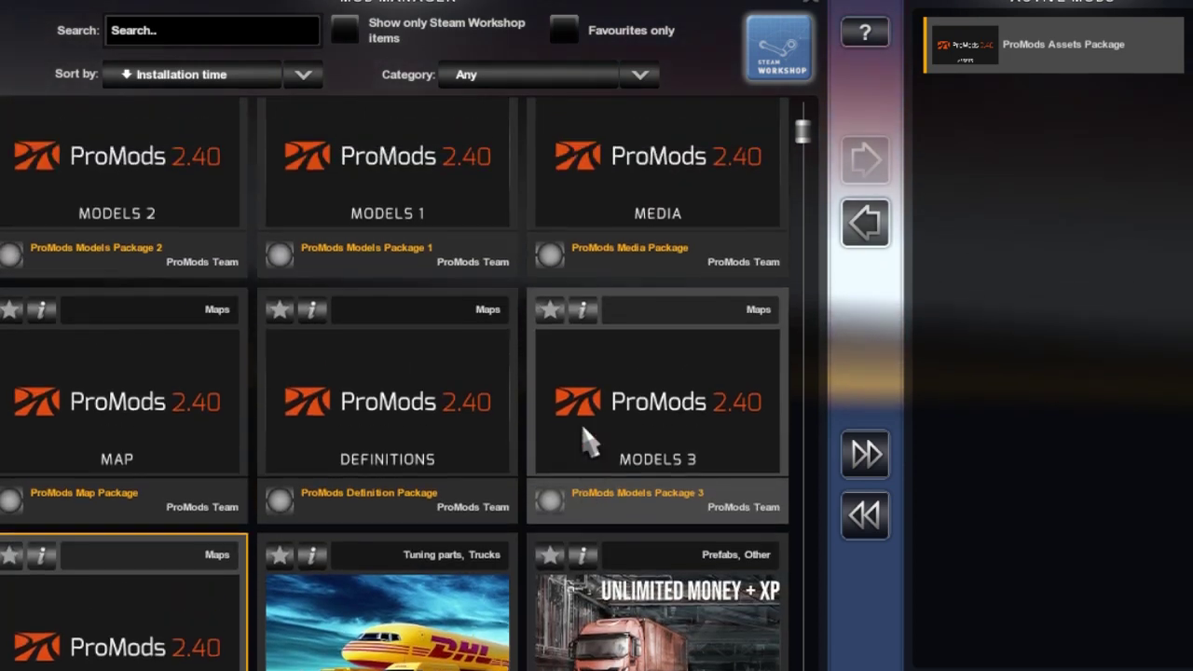
pyautogui.click(307, 264)
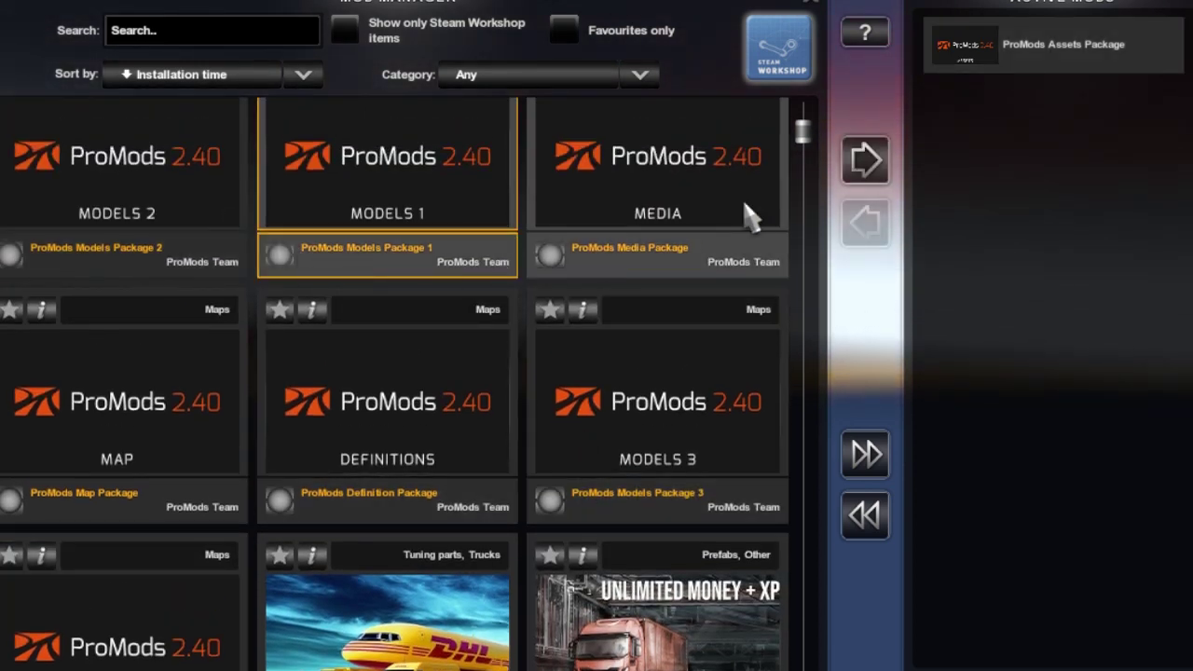
pyautogui.click(864, 160)
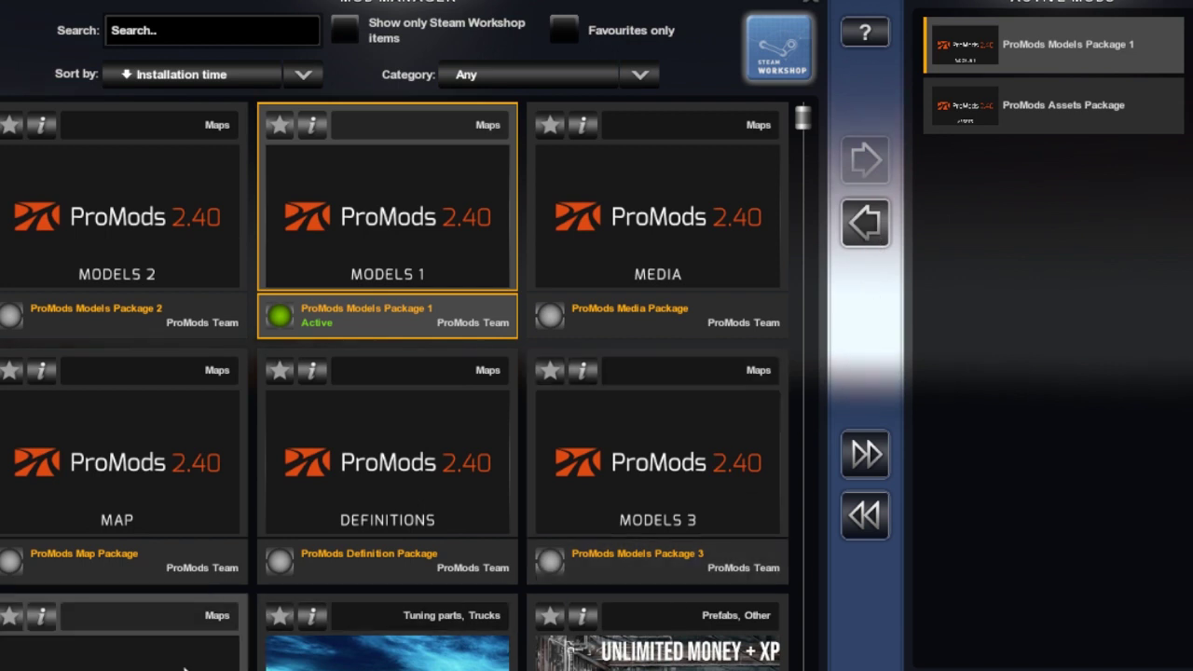
pyautogui.scroll(-1, 9, 648)
pyautogui.click(38, 245)
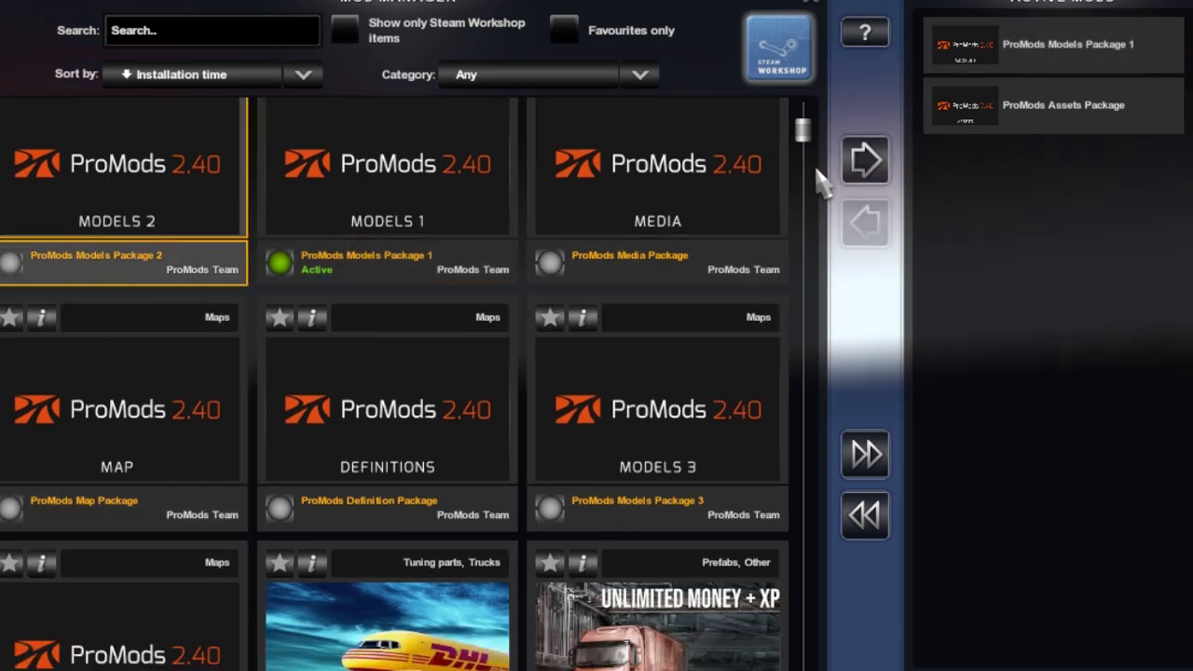
pyautogui.click(864, 159)
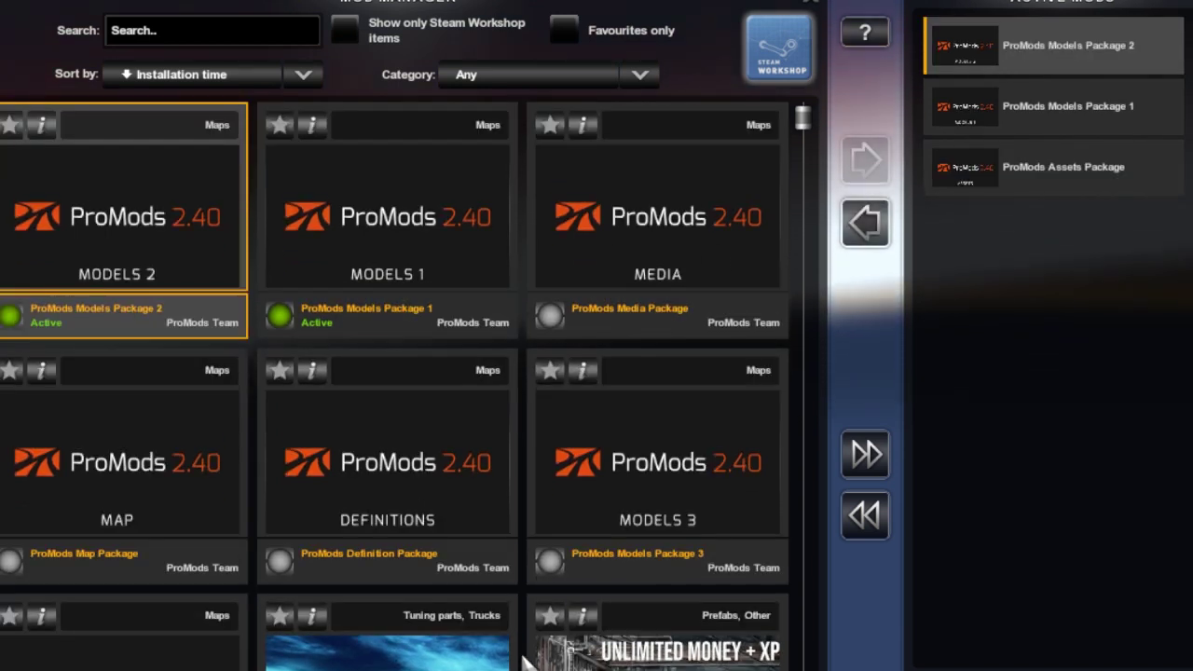
pyautogui.click(596, 533)
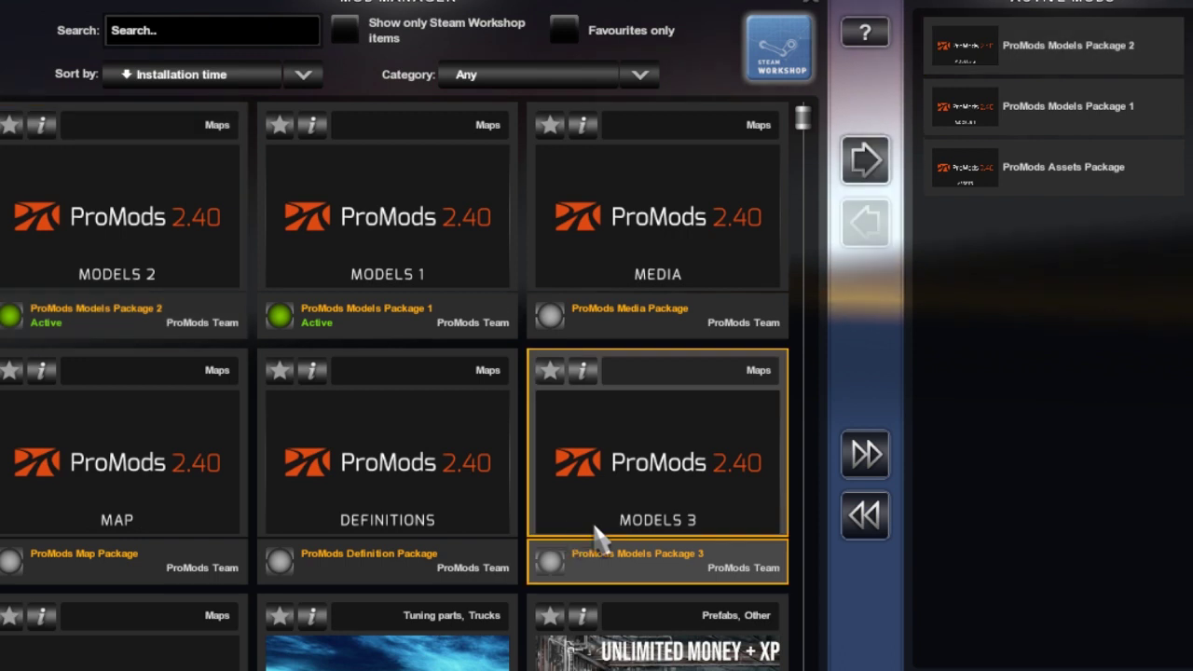
pyautogui.click(864, 159)
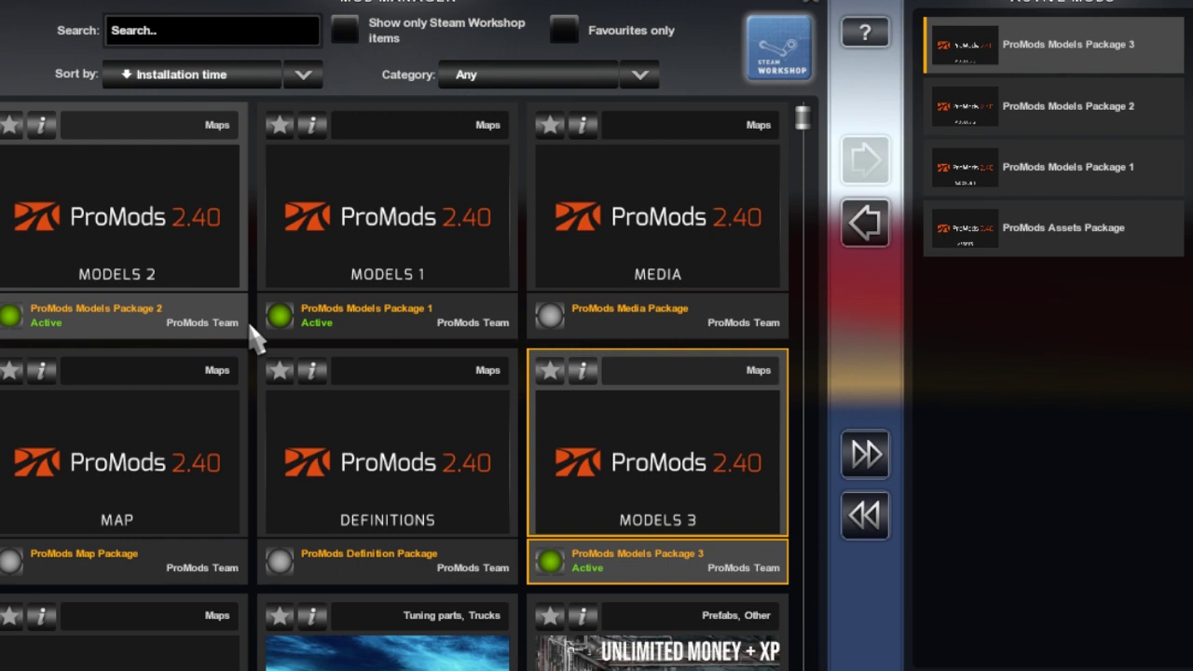
# Step: Activate the ProMods Media, Map and Definition packages and confirm the active mod list
pyautogui.click(697, 261)
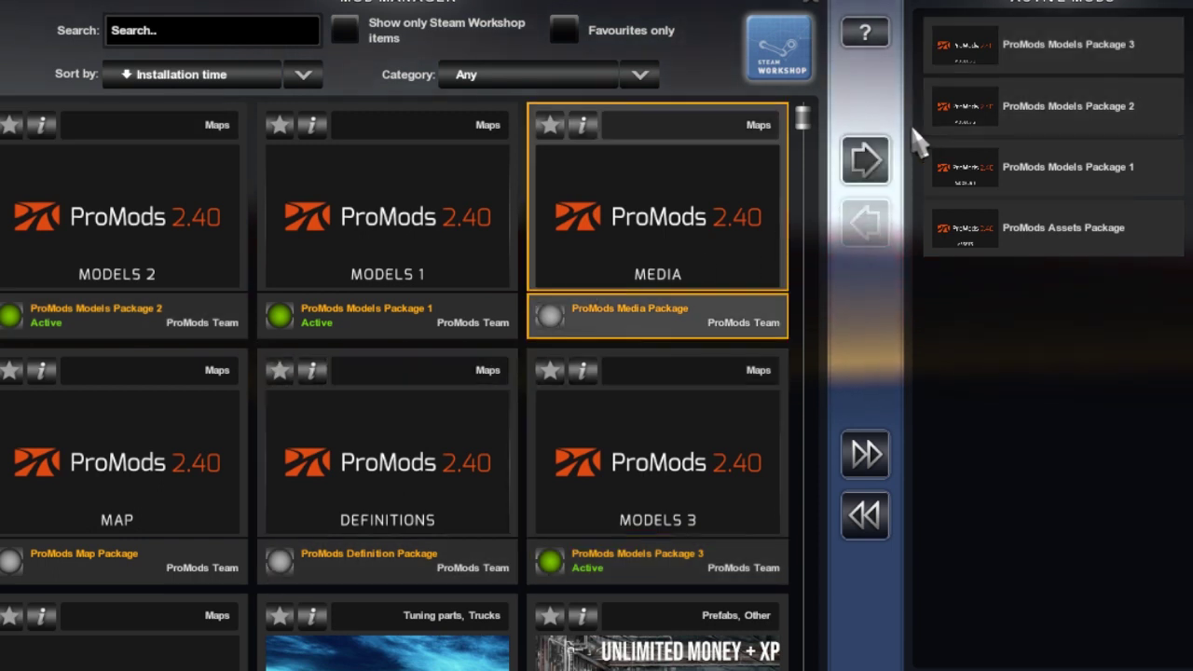
pyautogui.click(864, 159)
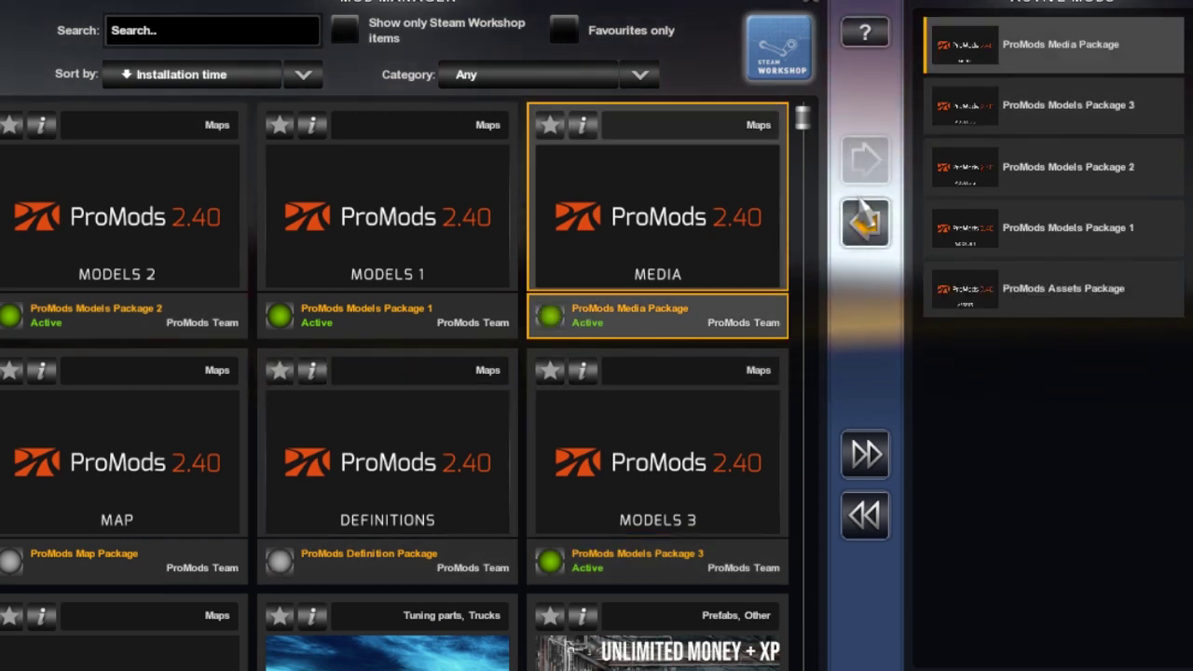
pyautogui.click(37, 541)
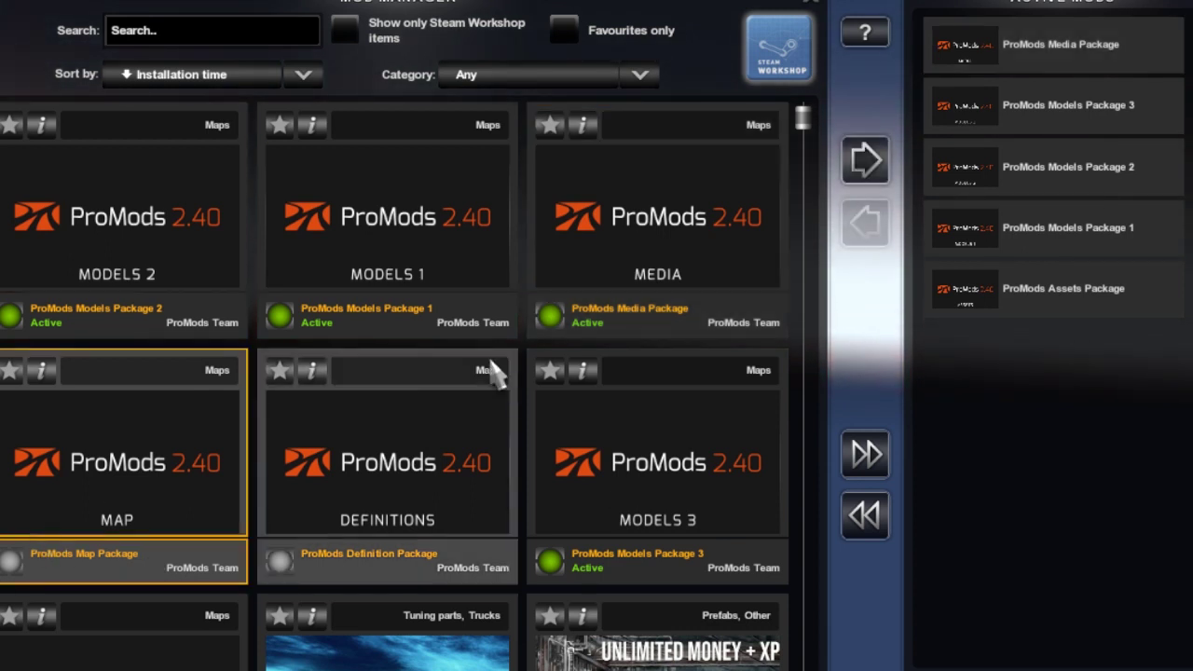
pyautogui.click(865, 160)
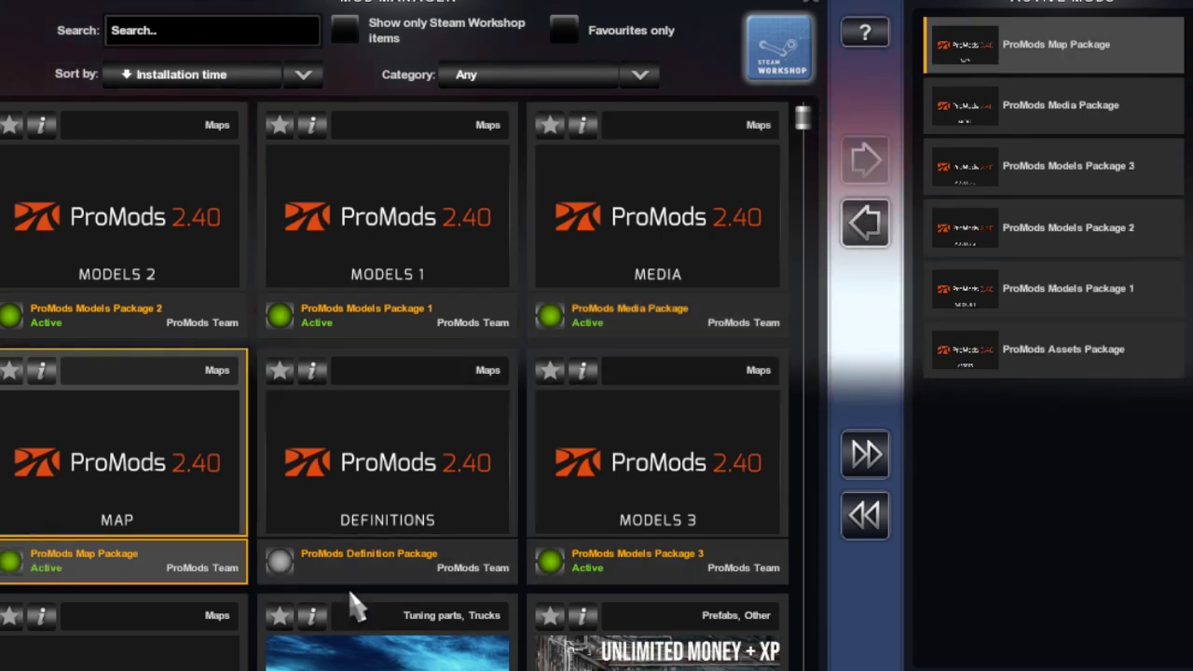
pyautogui.click(347, 522)
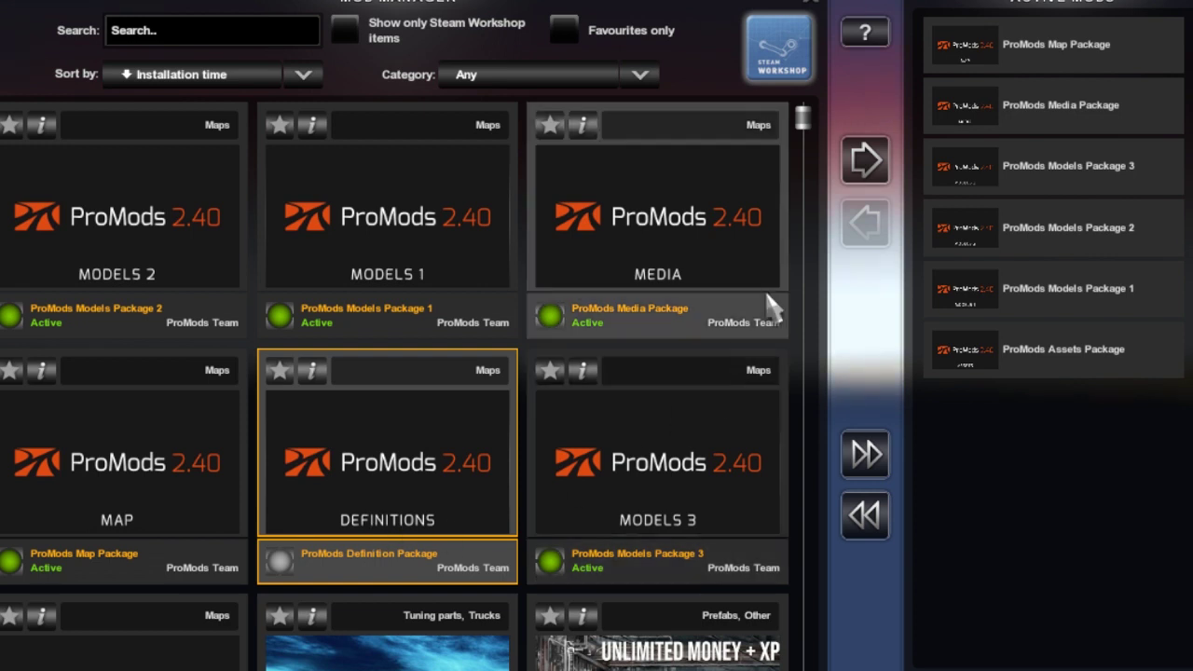
pyautogui.click(865, 160)
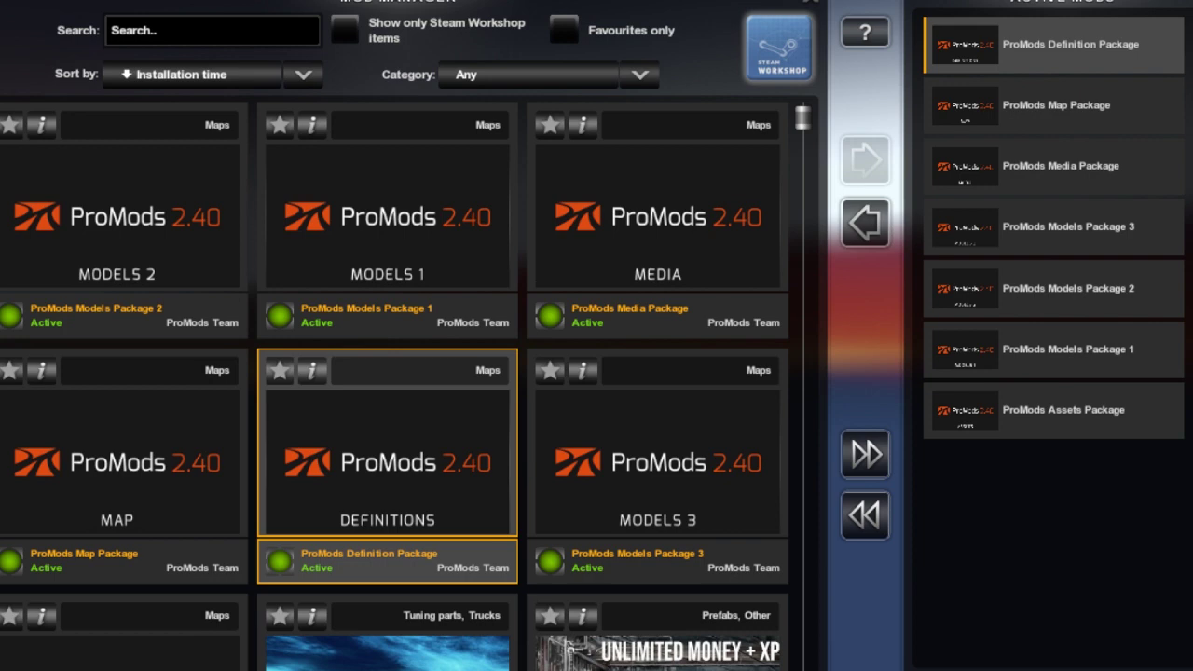
pyautogui.click(908, 657)
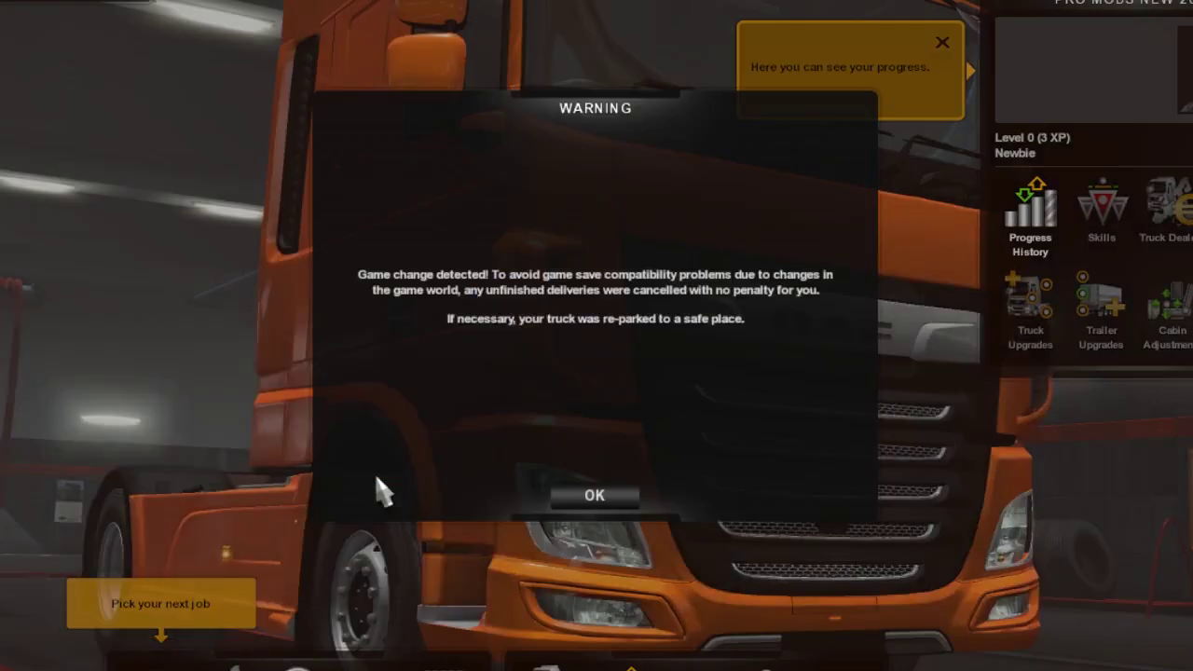
# Step: Dismiss the game-change warning and view Scandinavia and the Baltic on the world map
pyautogui.click(623, 499)
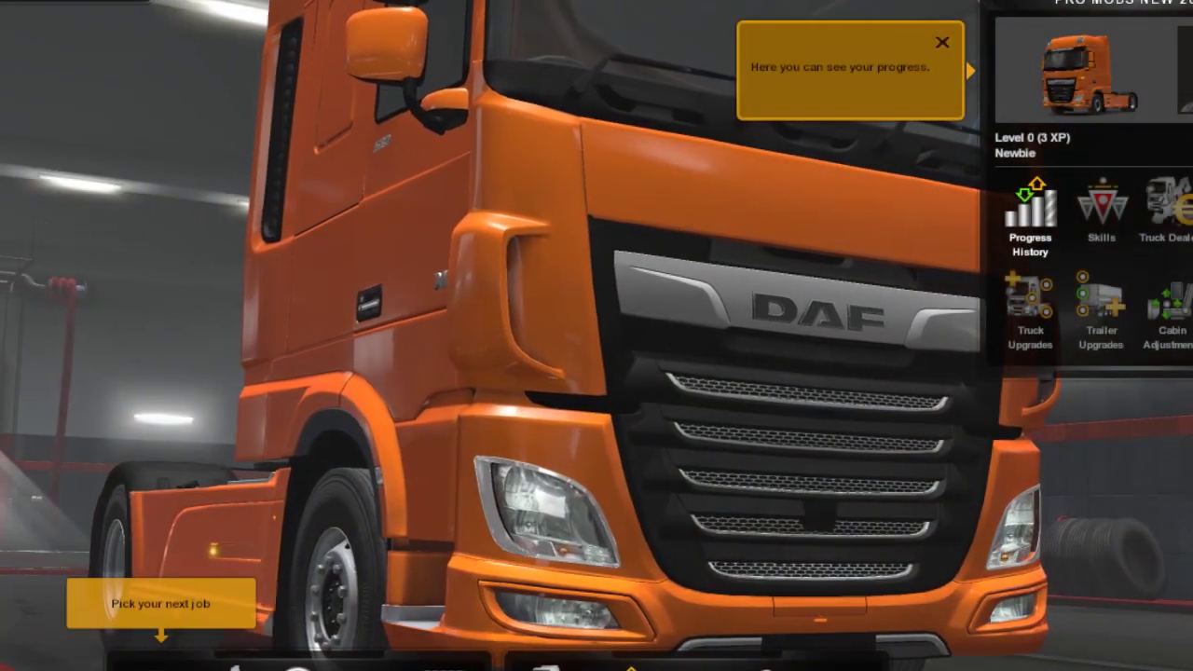
pyautogui.press('m')
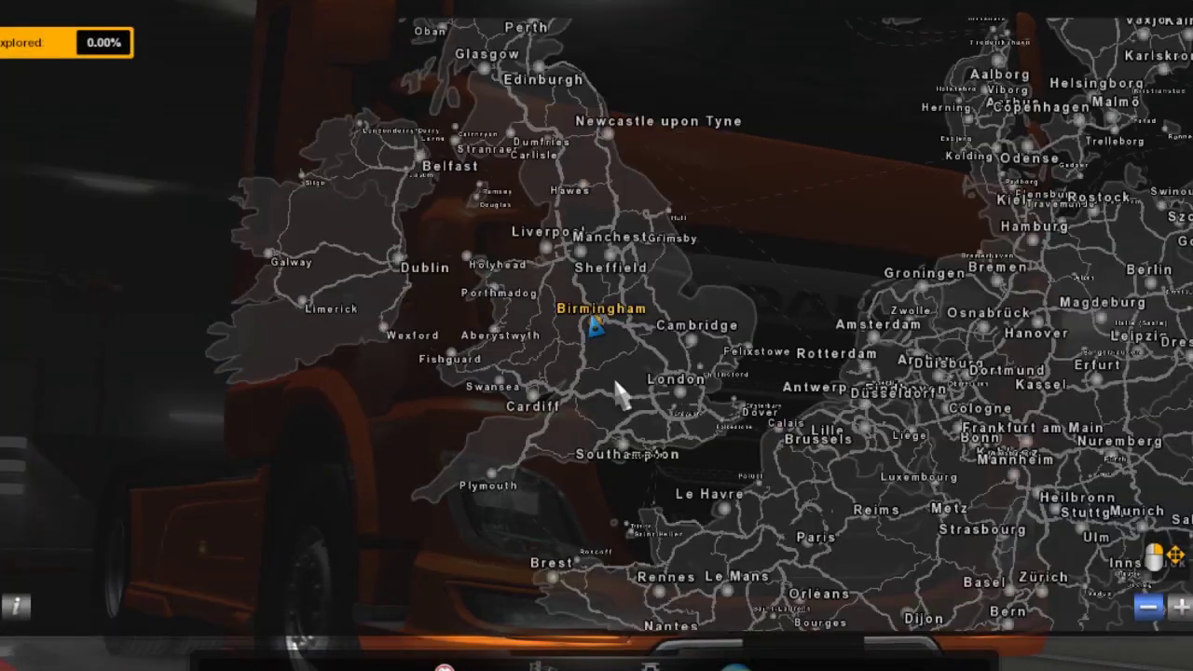
pyautogui.moveTo(657, 373)
pyautogui.mouseDown()
pyautogui.moveTo(559, 419)
pyautogui.moveTo(536, 647)
pyautogui.moveTo(612, 346)
pyautogui.moveTo(666, 399)
pyautogui.moveTo(620, 628)
pyautogui.moveTo(678, 662)
pyautogui.moveTo(625, 460)
pyautogui.moveTo(524, 314)
pyautogui.mouseUp()
pyautogui.moveTo(698, 420)
pyautogui.mouseDown()
pyautogui.moveTo(620, 396)
pyautogui.moveTo(628, 155)
pyautogui.mouseUp()
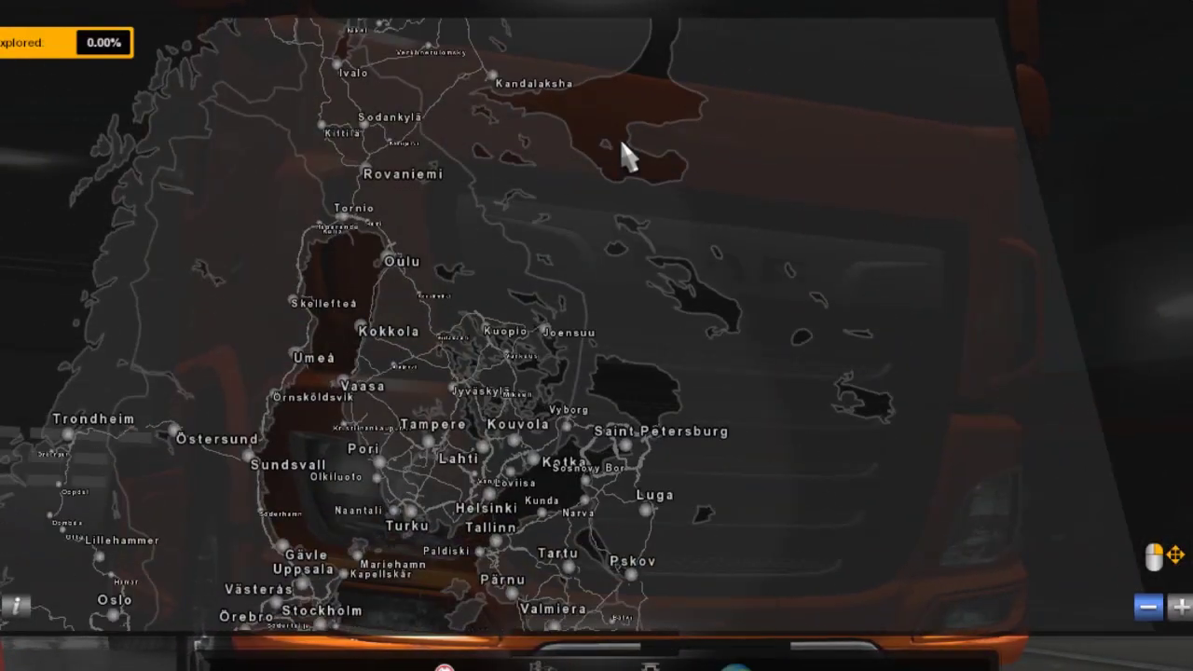
# Step: Pan the world map south through Italy and the Balkans to Greece, Turkey and Cyprus
pyautogui.moveTo(570, 525)
pyautogui.mouseDown()
pyautogui.moveTo(577, 167)
pyautogui.moveTo(540, 111)
pyautogui.mouseUp()
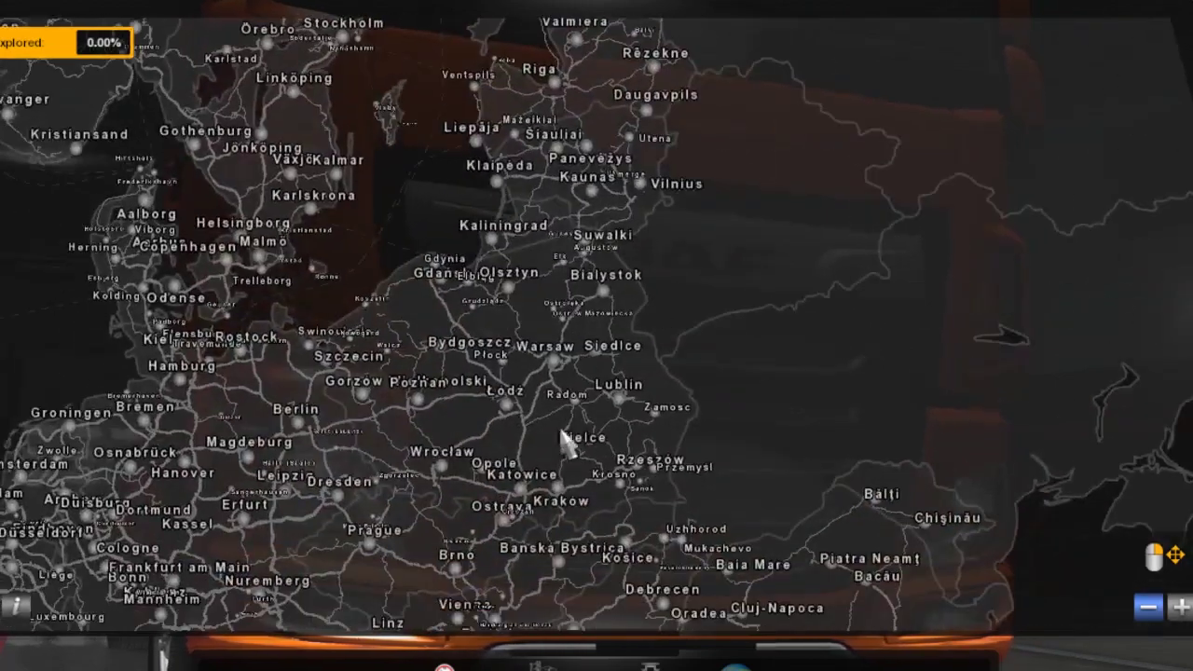
pyautogui.moveTo(559, 559); pyautogui.dragTo(559, 103)
pyautogui.moveTo(354, 494); pyautogui.dragTo(444, 116)
pyautogui.moveTo(532, 298); pyautogui.dragTo(349, 208)
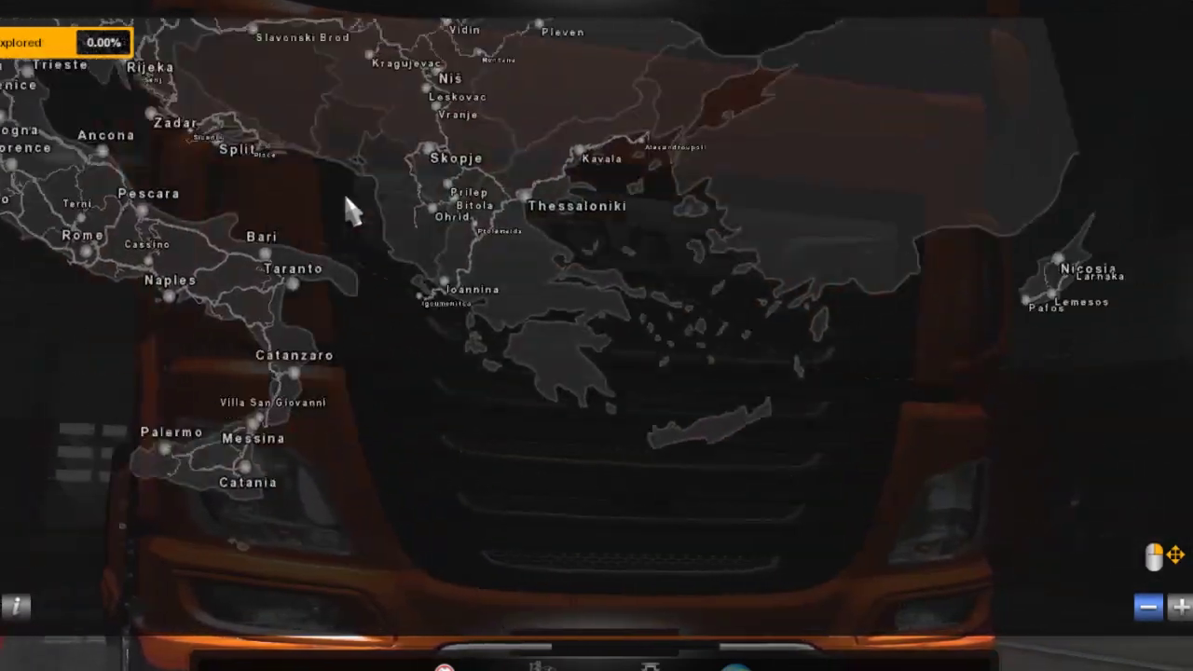
pyautogui.moveTo(665, 239)
pyautogui.mouseDown()
pyautogui.moveTo(355, 359)
pyautogui.moveTo(661, 139)
pyautogui.moveTo(670, 288)
pyautogui.moveTo(532, 425)
pyautogui.moveTo(358, 307)
pyautogui.moveTo(763, 151)
pyautogui.mouseUp()
# Step: Pan back to Britain, Iceland, the Faroes and Norway, centering on England and Germany
pyautogui.moveTo(495, 215)
pyautogui.mouseDown()
pyautogui.moveTo(617, 165)
pyautogui.moveTo(764, 465)
pyautogui.mouseUp()
pyautogui.moveTo(598, 217)
pyautogui.mouseDown()
pyautogui.moveTo(622, 340)
pyautogui.moveTo(709, 530)
pyautogui.moveTo(772, 559)
pyautogui.mouseUp()
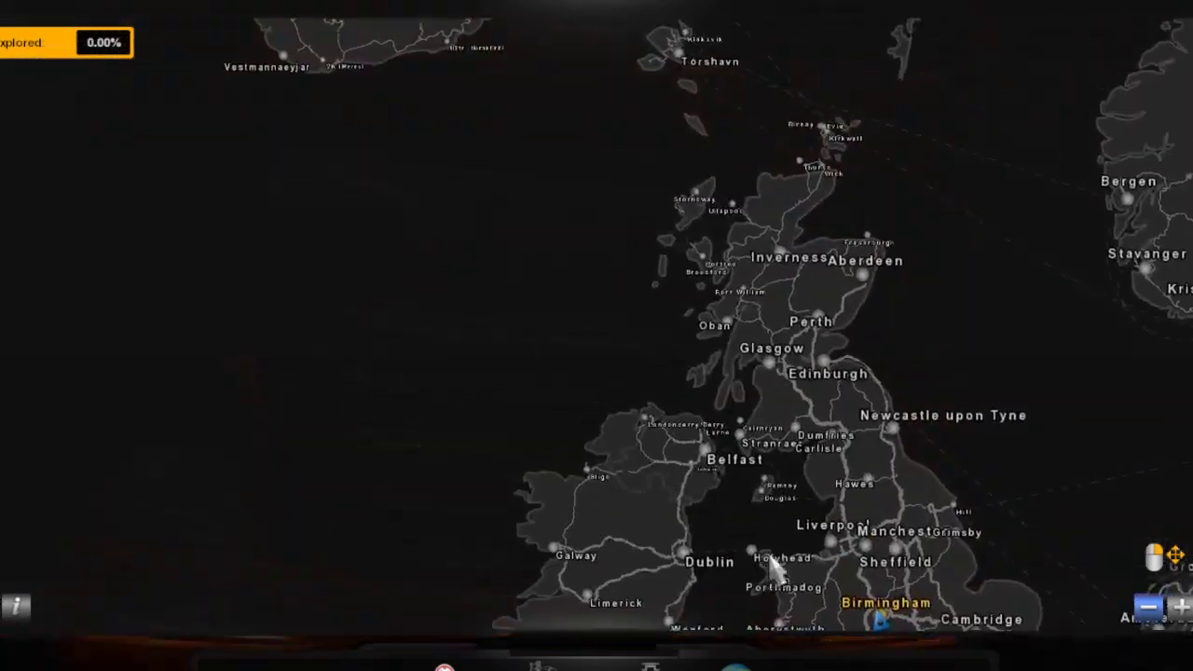
pyautogui.moveTo(685, 450); pyautogui.dragTo(717, 562)
pyautogui.moveTo(657, 342)
pyautogui.mouseDown()
pyautogui.moveTo(684, 447)
pyautogui.moveTo(668, 418)
pyautogui.moveTo(448, 343)
pyautogui.mouseUp()
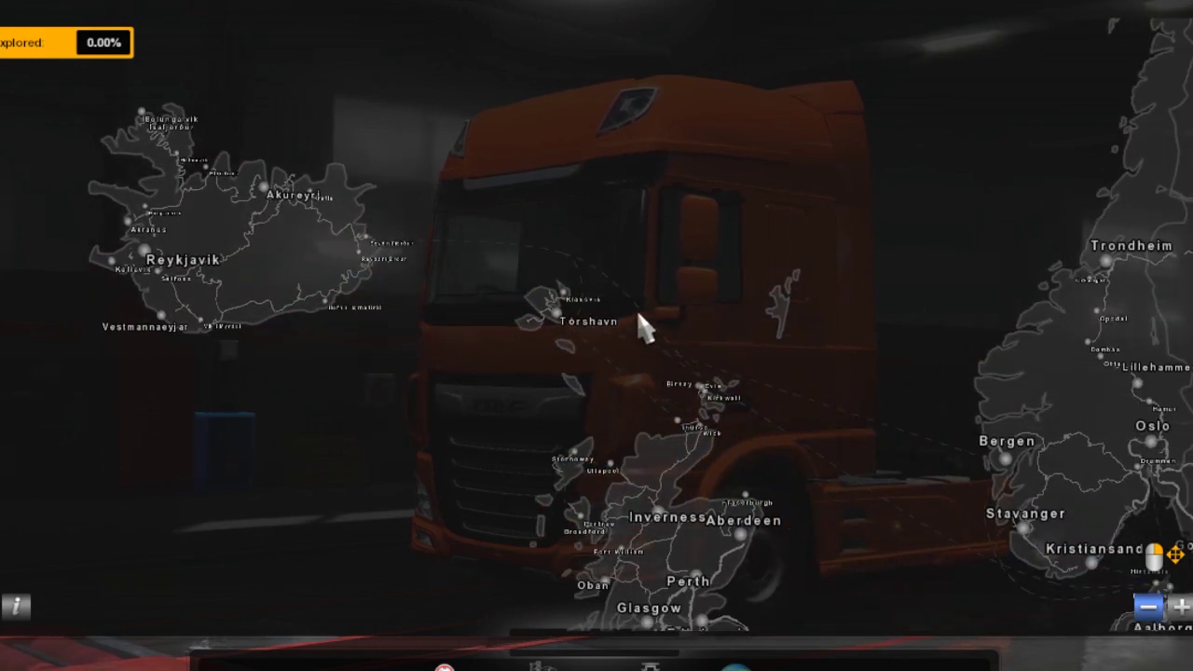
pyautogui.moveTo(689, 319)
pyautogui.mouseDown()
pyautogui.moveTo(602, 149)
pyautogui.moveTo(479, 59)
pyautogui.moveTo(448, 53)
pyautogui.mouseUp()
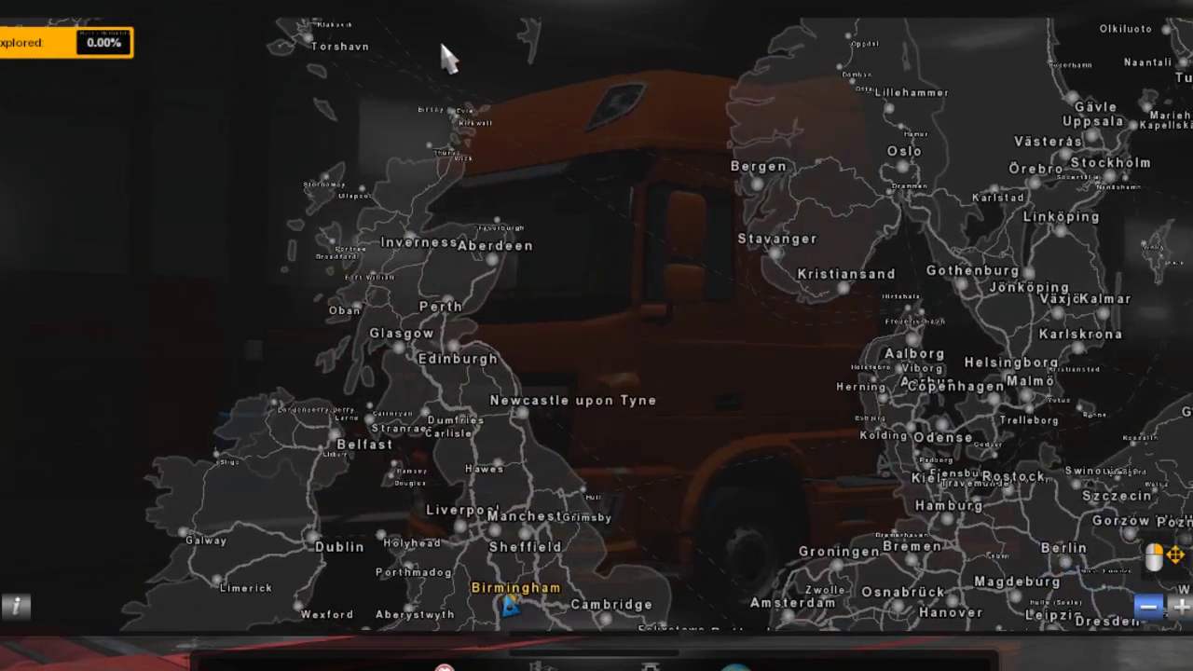
pyautogui.moveTo(466, 206); pyautogui.dragTo(459, 5)
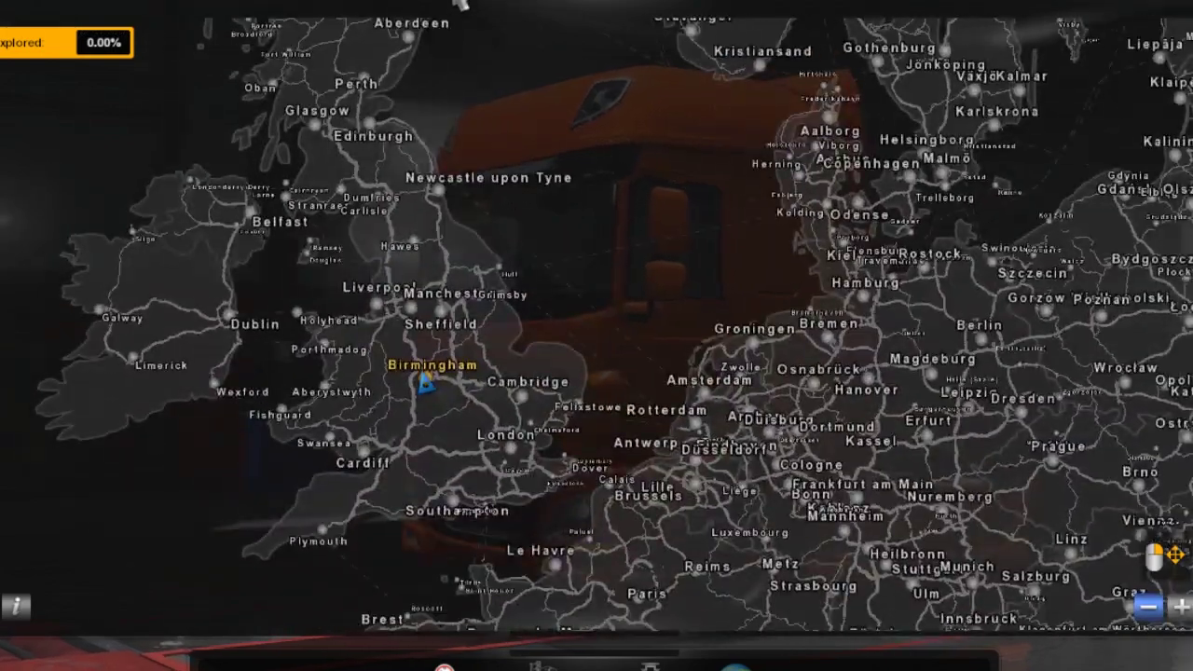